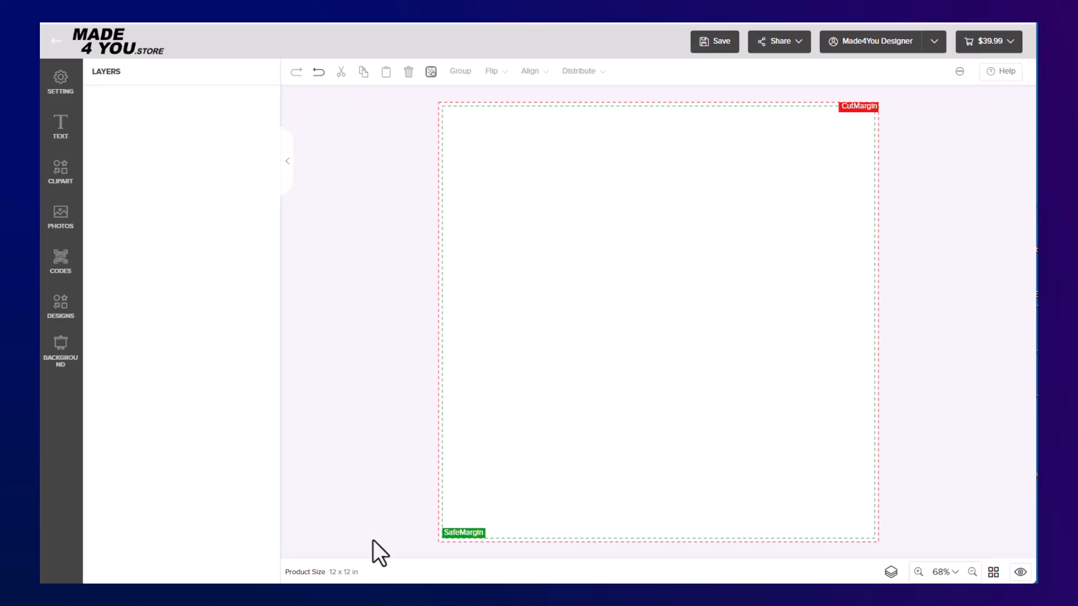
- Draw a freehand wavy line about 9.27 in wide and 1.01 in high near the canvas's upper edge
left_click(61, 85)
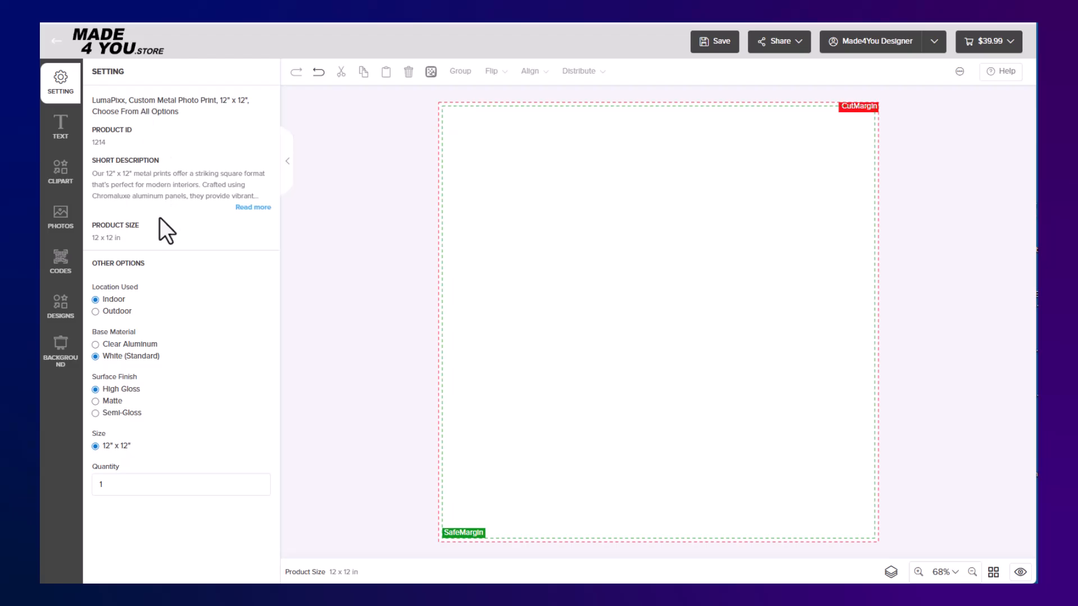
left_click(61, 169)
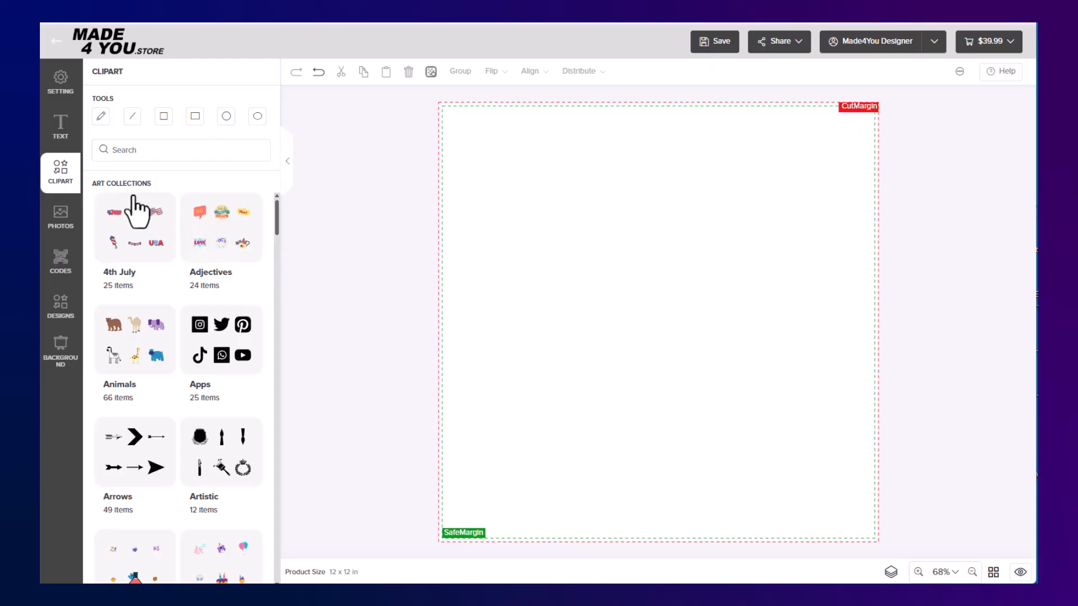
left_click(102, 118)
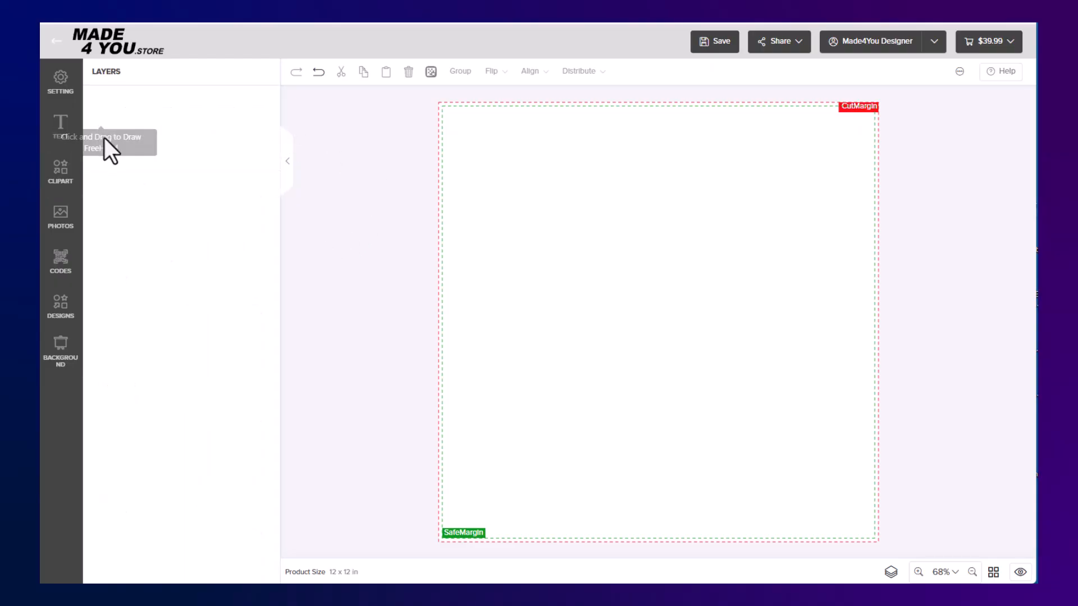
mouse_move(491, 177)
left_mouse_down()
mouse_move(570, 192)
mouse_move(600, 160)
mouse_move(634, 192)
mouse_move(679, 160)
mouse_move(699, 192)
mouse_move(751, 164)
mouse_move(831, 177)
left_mouse_up()
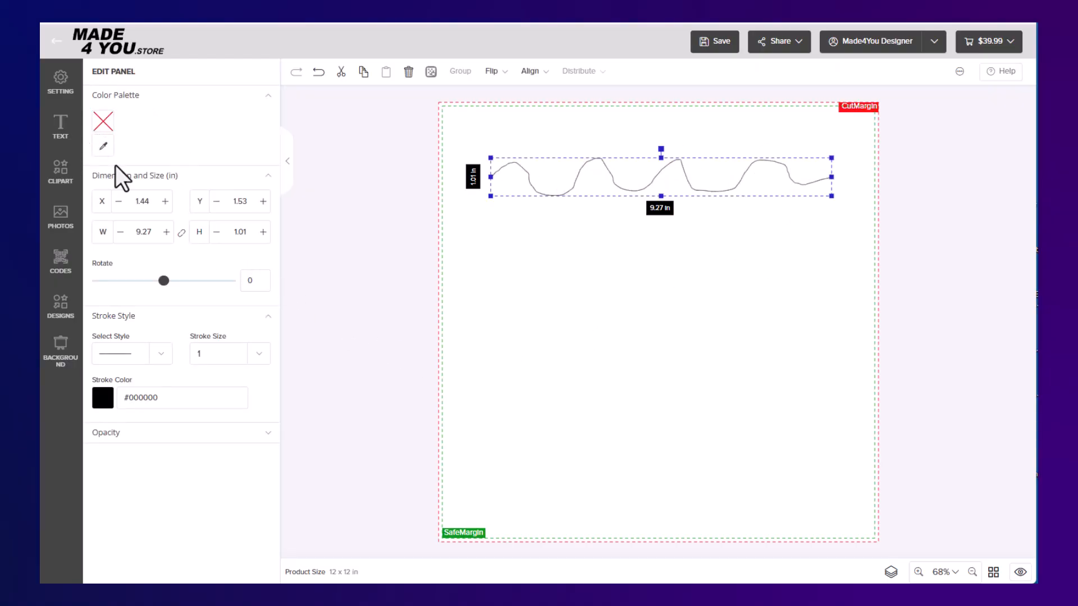
- Set the wavy line's stroke size to 8 and its stroke color to red #FF0000
left_click(259, 354)
left_click(208, 434)
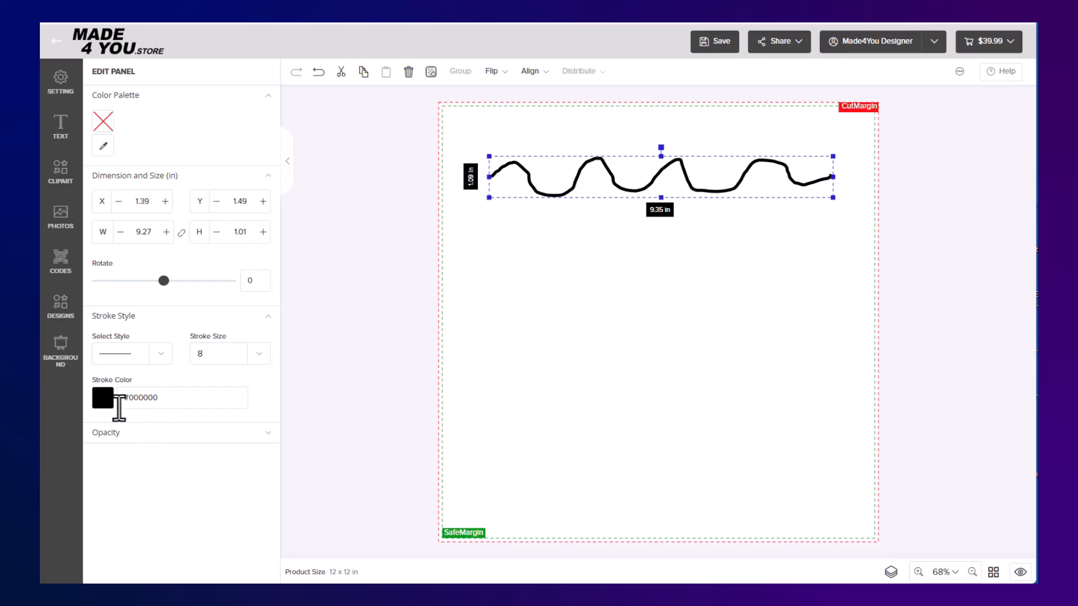
left_click(102, 399)
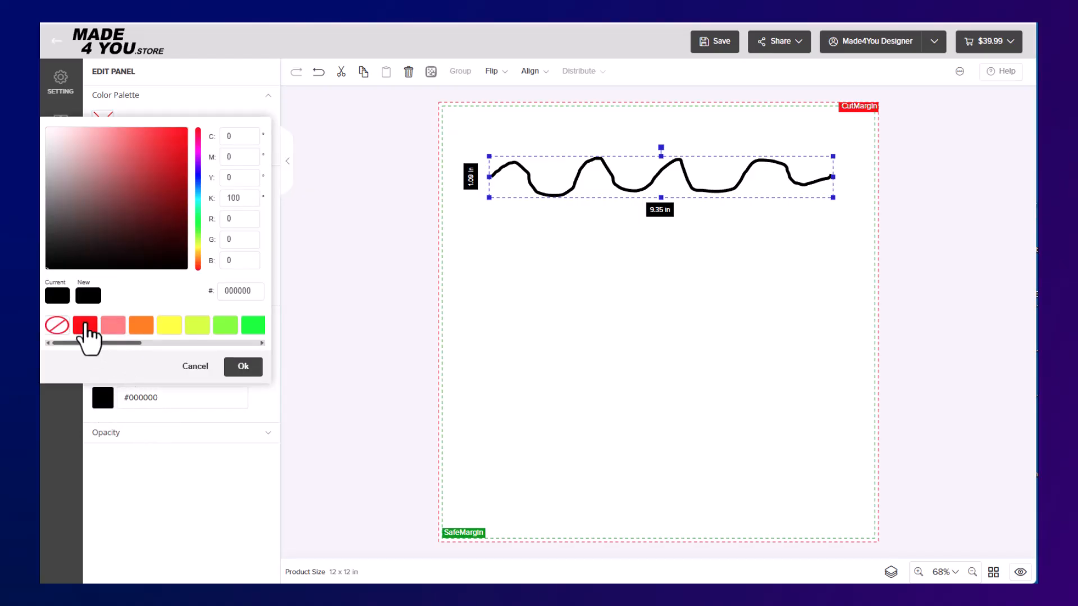
left_click(85, 324)
left_click(242, 369)
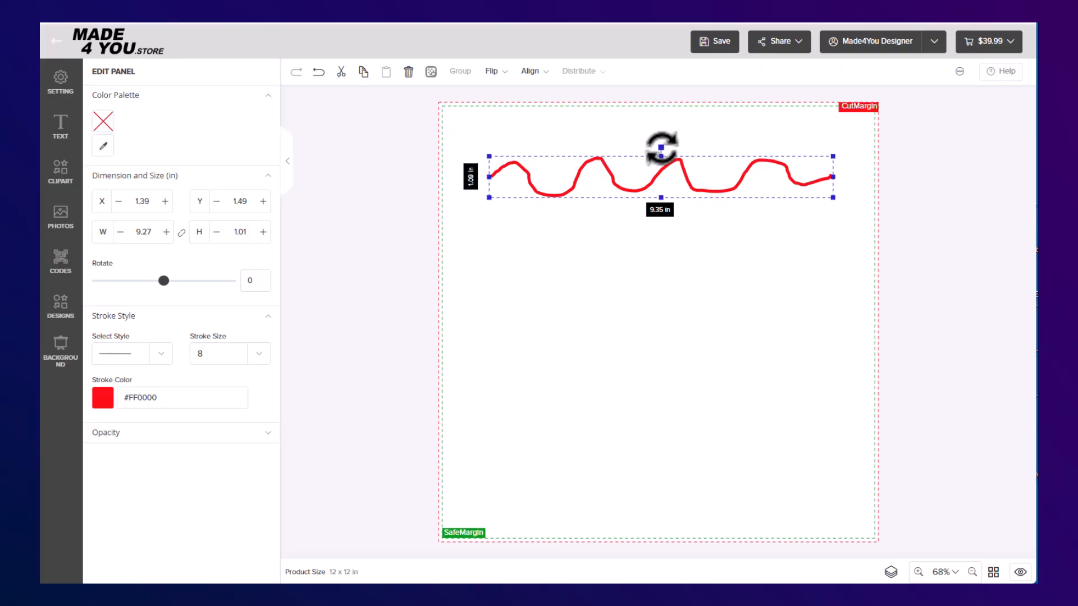
- Try tilting the wavy line, reset its rotation to 0, and move it slightly up and to the left
mouse_move(661, 147)
left_mouse_down()
mouse_move(653, 140)
mouse_move(627, 157)
mouse_move(647, 133)
mouse_move(675, 137)
mouse_move(662, 136)
left_mouse_up()
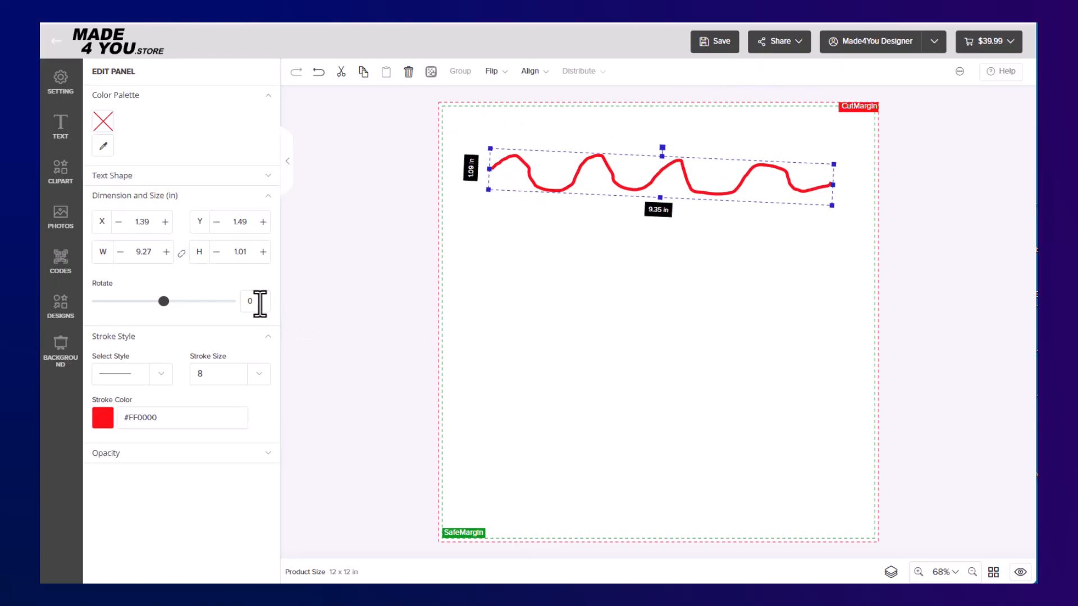
type("0")
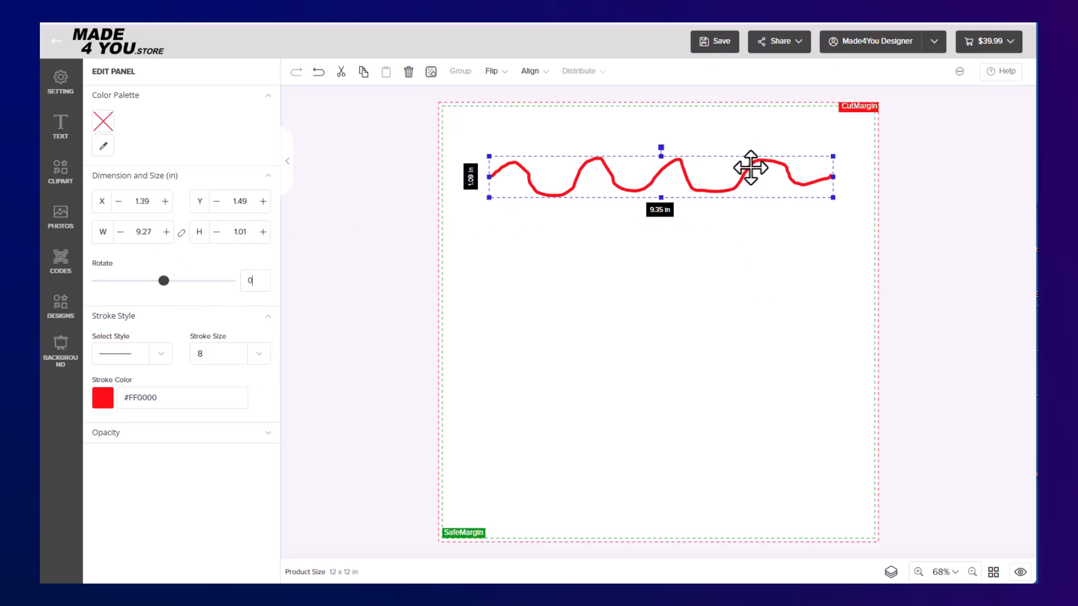
mouse_move(750, 168)
left_mouse_down()
mouse_move(749, 149)
mouse_move(749, 163)
mouse_move(770, 164)
mouse_move(715, 154)
mouse_move(753, 164)
mouse_move(749, 153)
mouse_move(753, 170)
mouse_move(760, 163)
mouse_move(744, 150)
mouse_move(728, 163)
mouse_move(750, 174)
mouse_move(743, 162)
left_mouse_up()
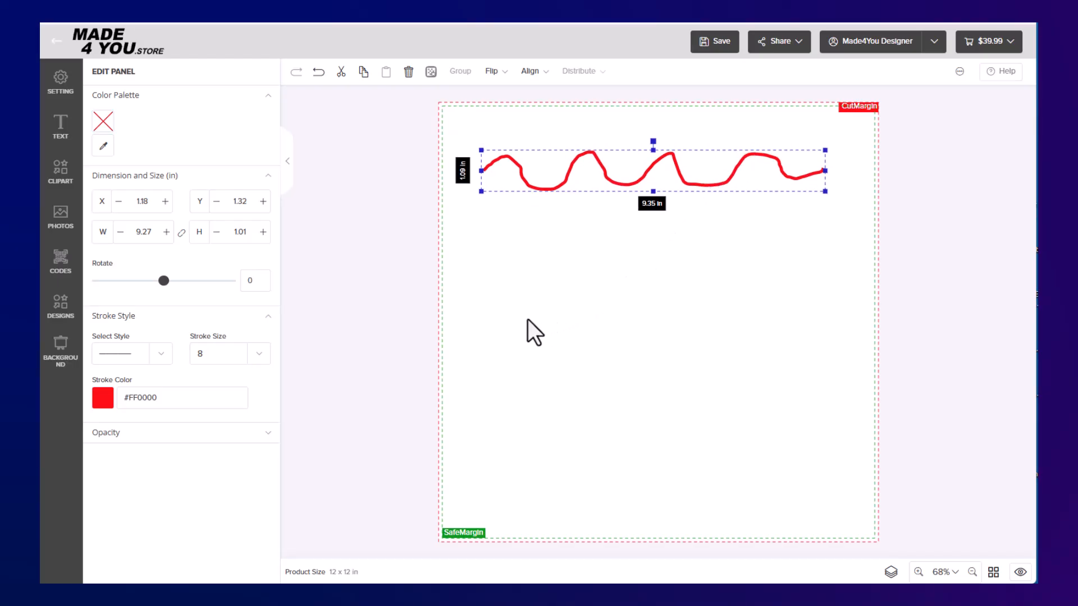
- Add a straight line with stroke size 10 and place it below the wavy line at about X 2.90, Y 3.88 in
left_click(60, 172)
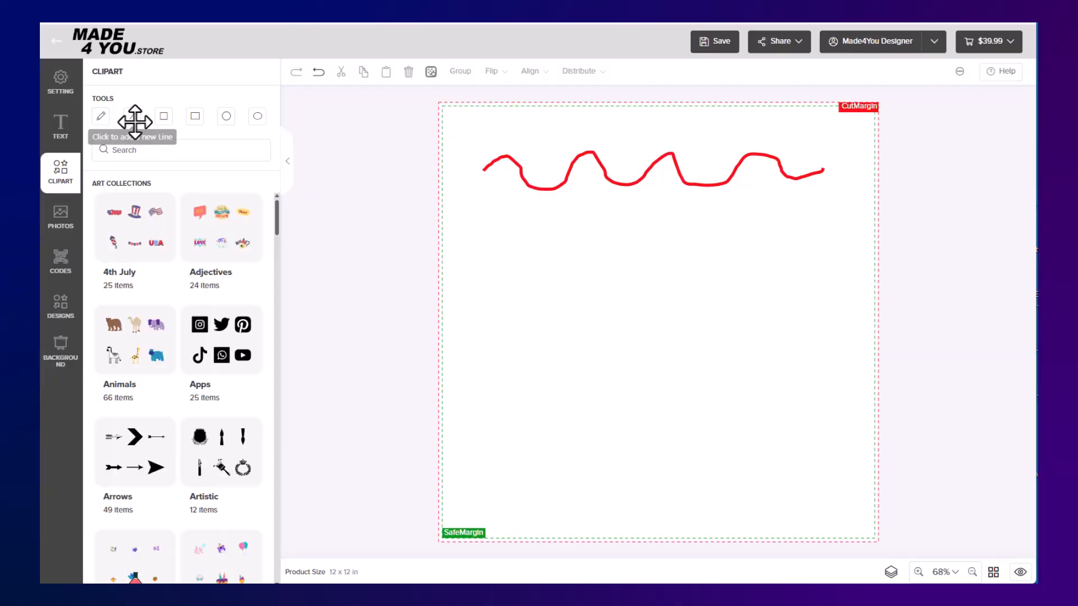
left_click(132, 116)
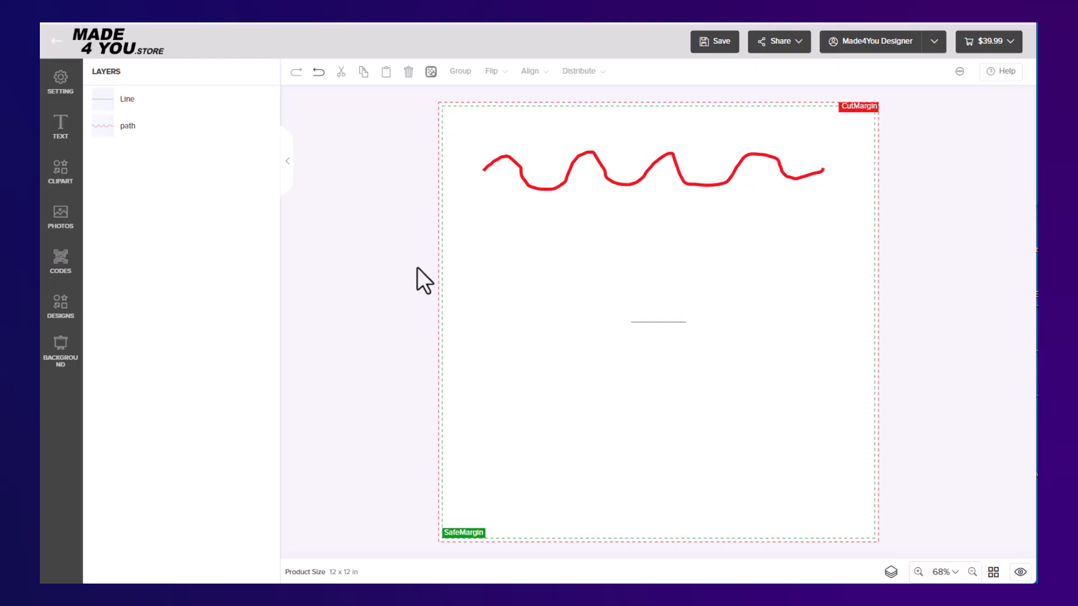
left_click_drag(417, 267, 740, 365)
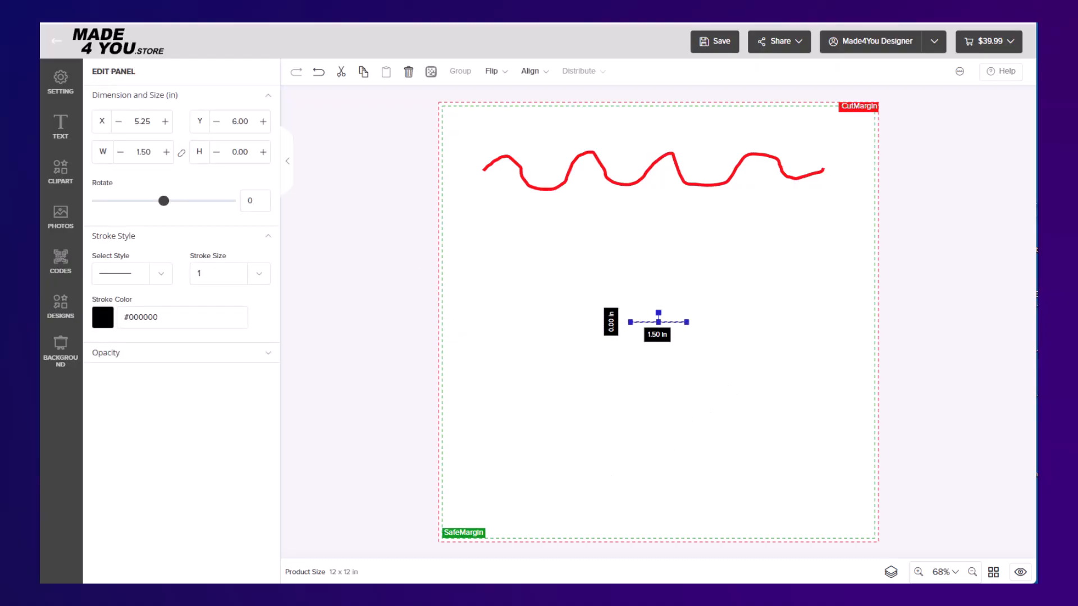
left_click(260, 275)
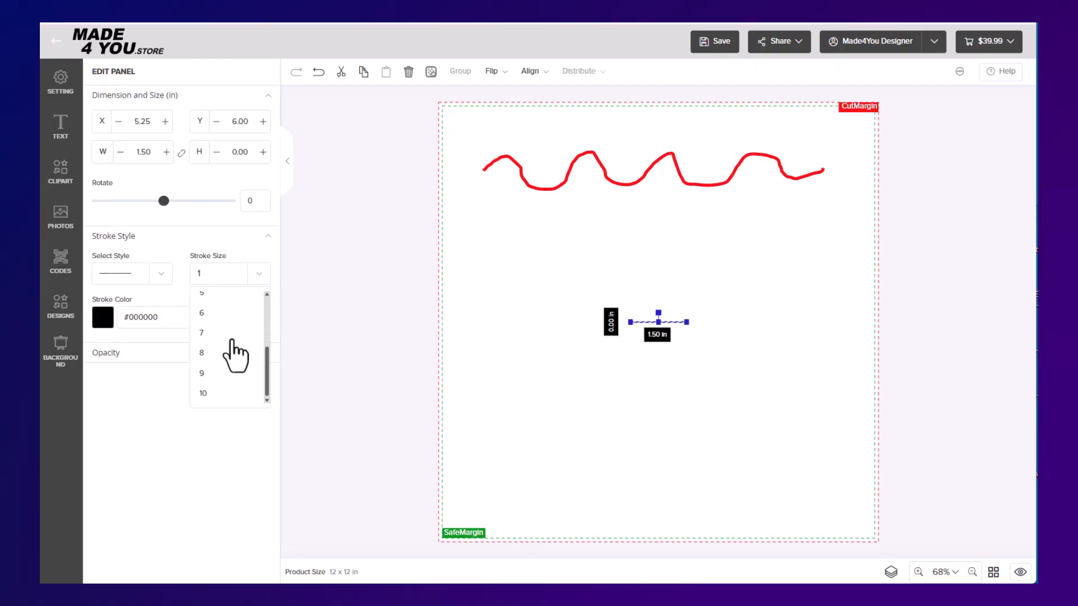
left_click(203, 393)
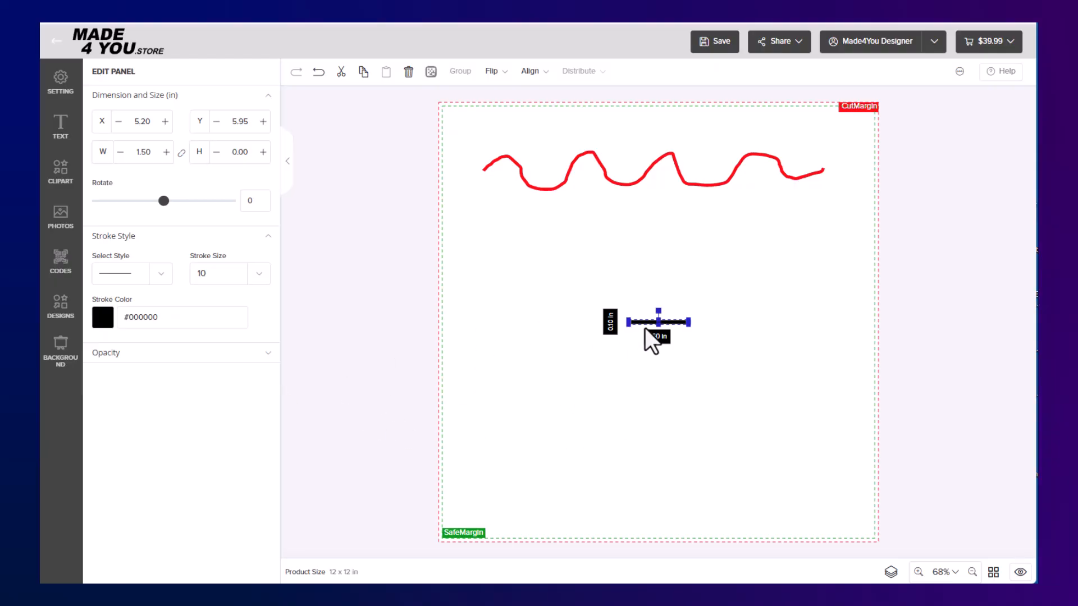
mouse_move(642, 325)
left_mouse_down()
mouse_move(645, 267)
mouse_move(506, 244)
mouse_move(524, 231)
mouse_move(746, 238)
mouse_move(558, 245)
mouse_move(573, 246)
left_mouse_up()
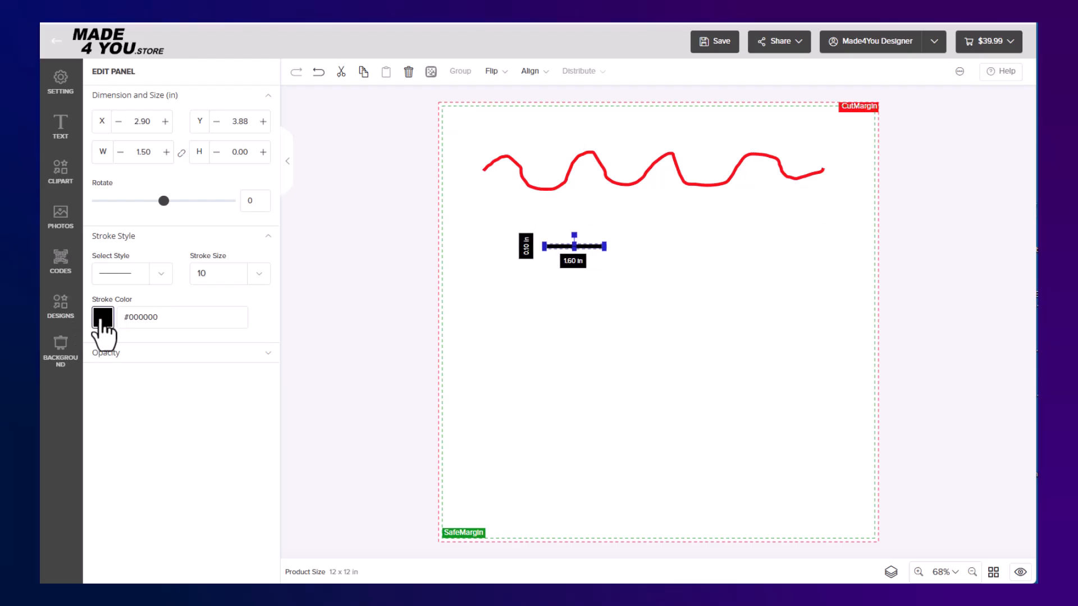
- Color the straight line orange #FF7F00 and lengthen it to about 7.08 in
left_click(103, 318)
left_click(147, 247)
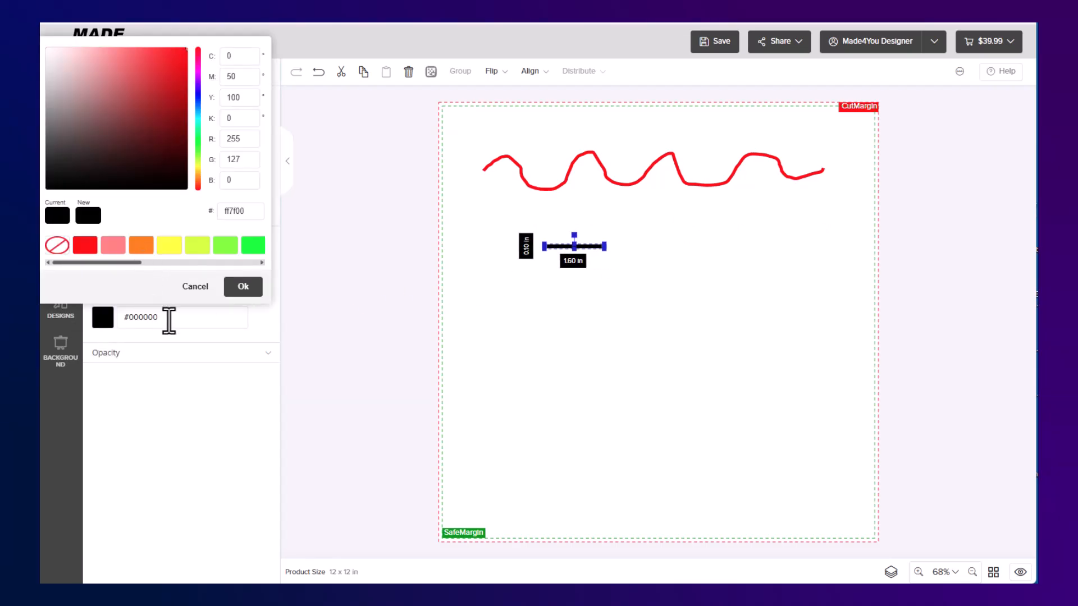
left_click(245, 287)
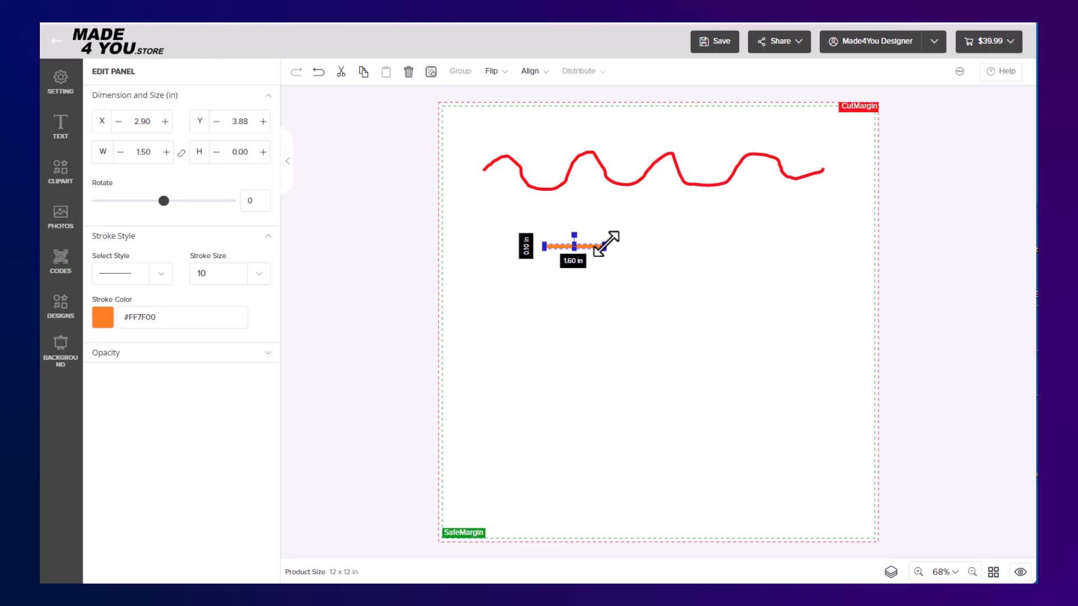
left_click_drag(607, 244, 809, 247)
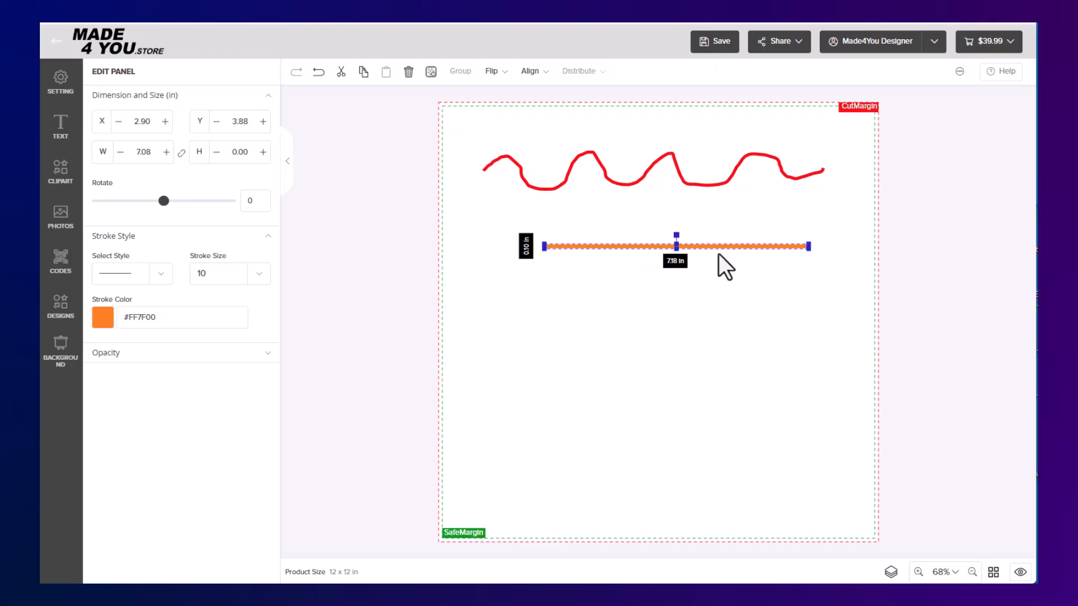
- Add a square, reshape it into a rectangle about 7.24 by 3.76 in, and place it below the orange line
left_click(58, 172)
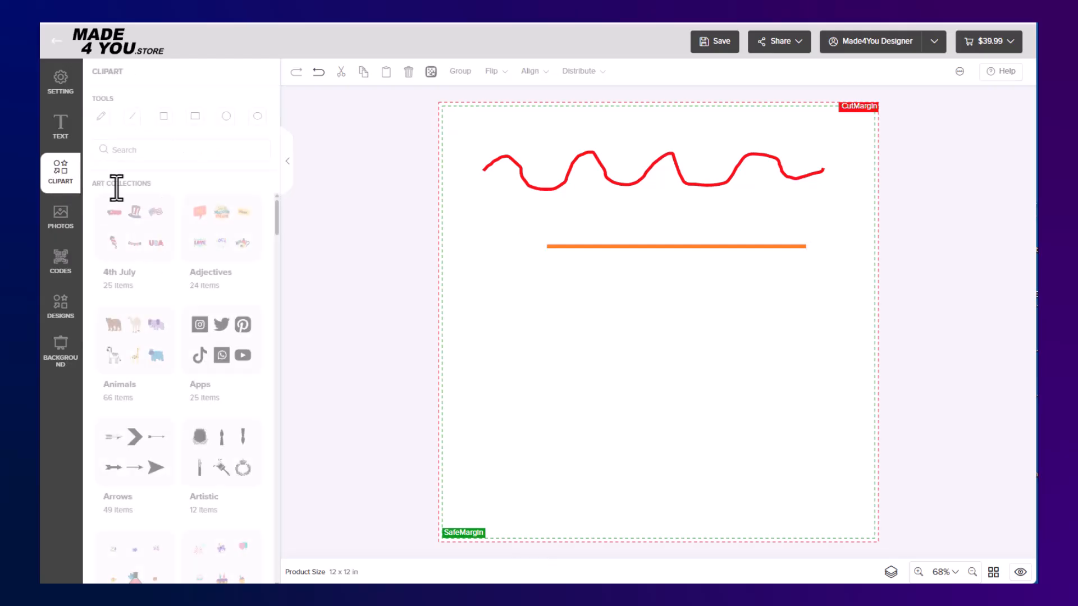
left_click(164, 118)
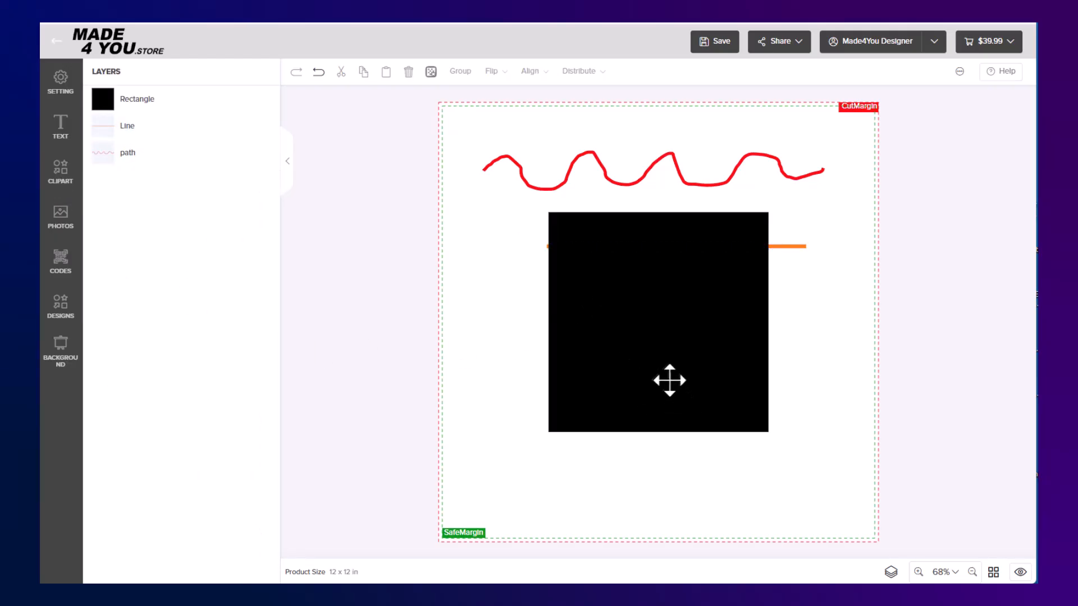
left_click(659, 322)
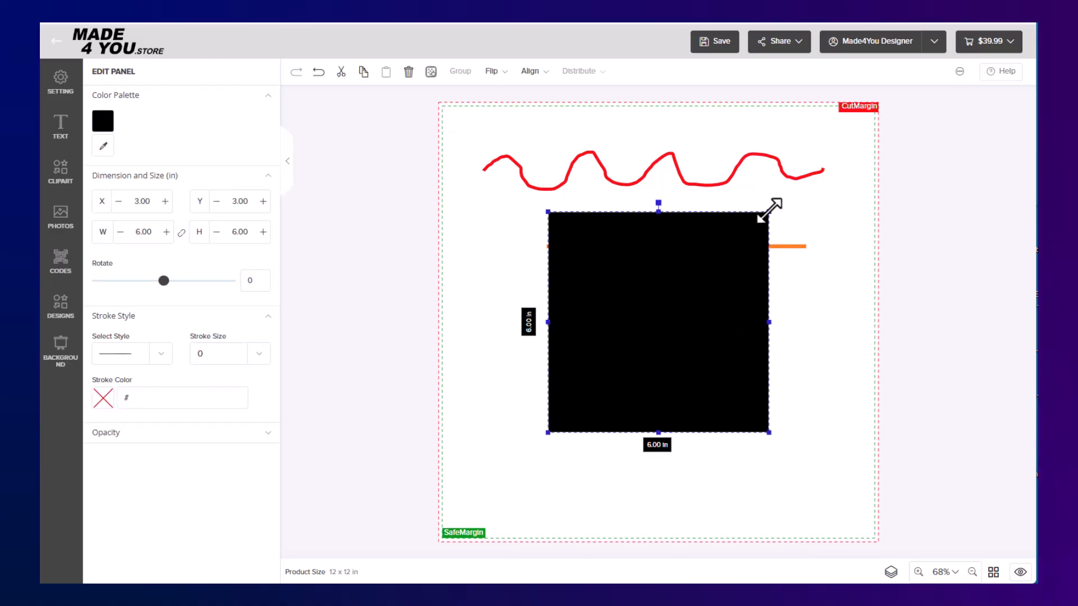
left_click_drag(770, 210, 766, 294)
left_click_drag(684, 348, 651, 341)
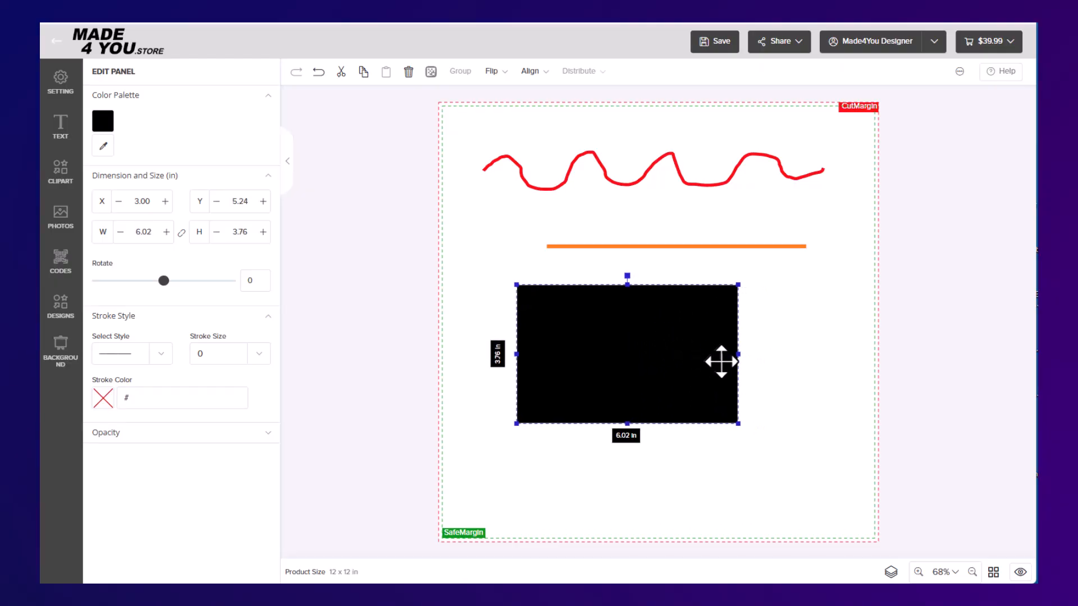
left_click_drag(740, 354, 788, 365)
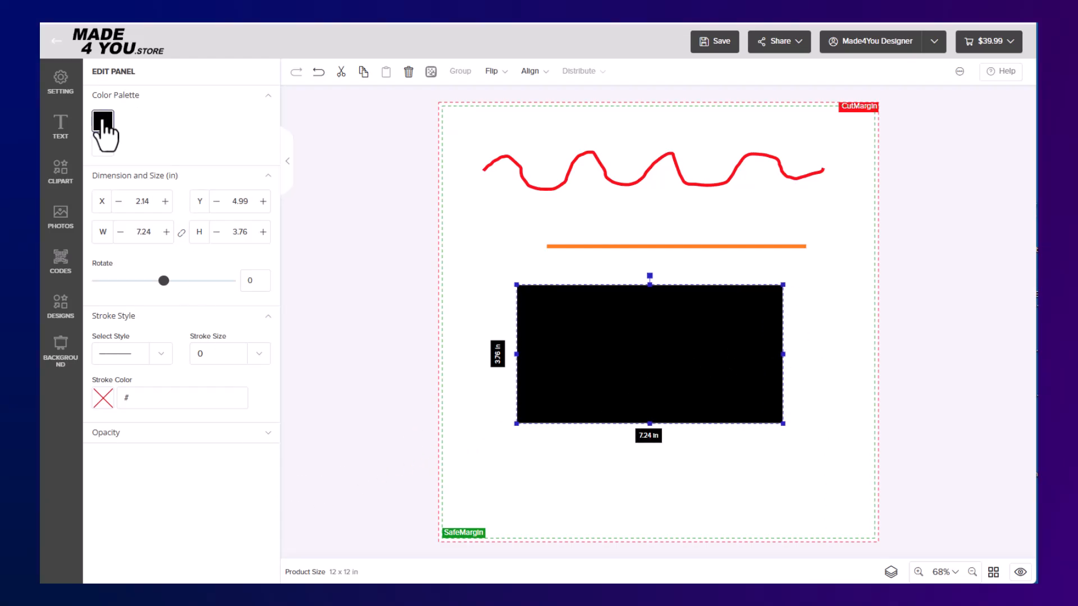
- Fill the rectangle with red #FF0000
left_click(103, 129)
left_click_drag(113, 212, 202, 142)
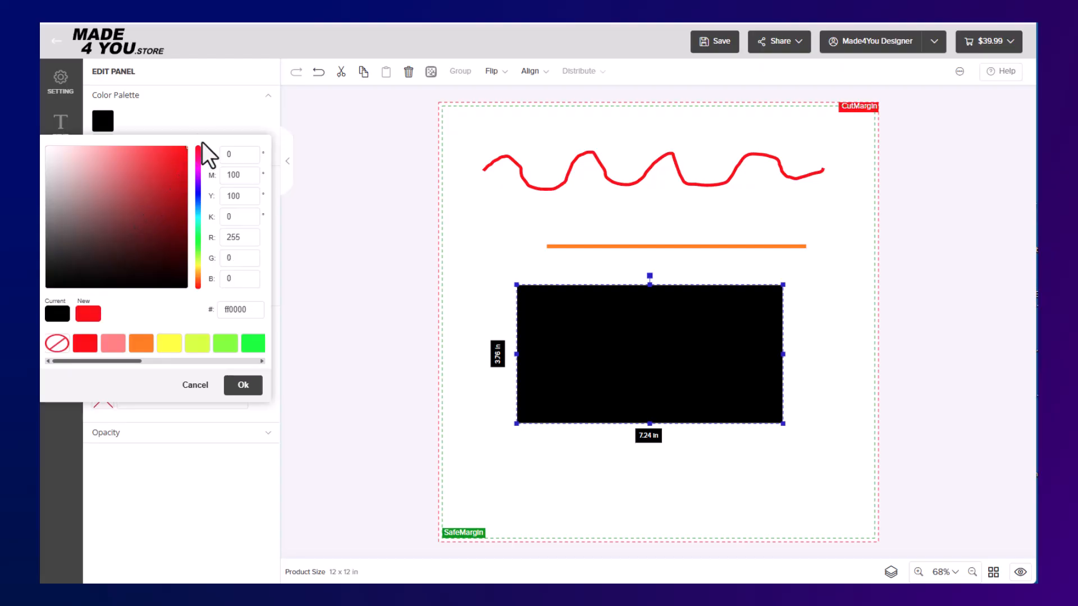
left_click(247, 386)
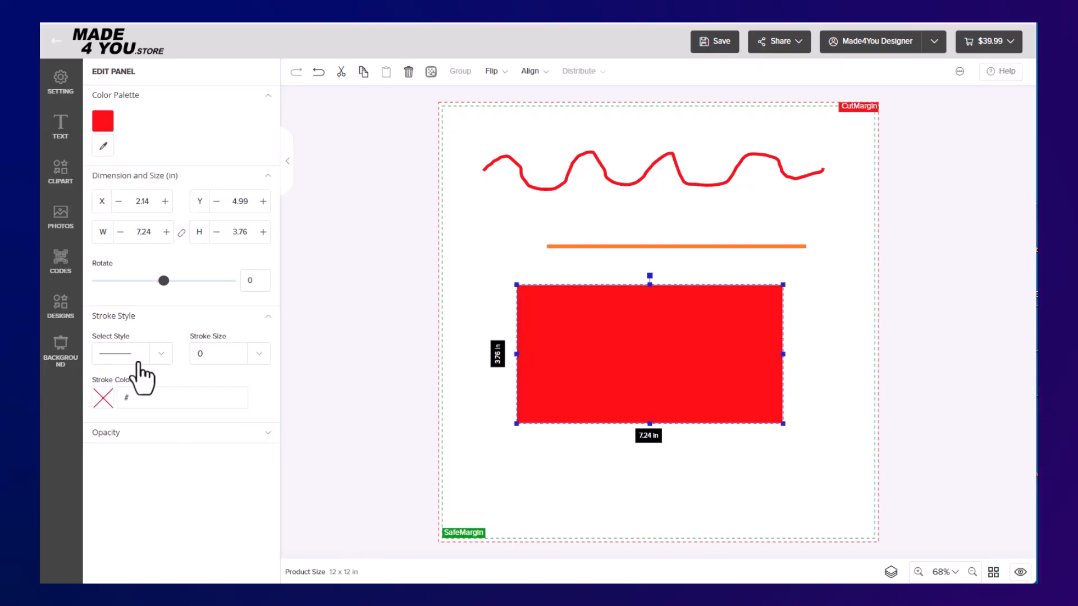
- Give the red rectangle a black #000000 outline with stroke size 10
left_click(259, 354)
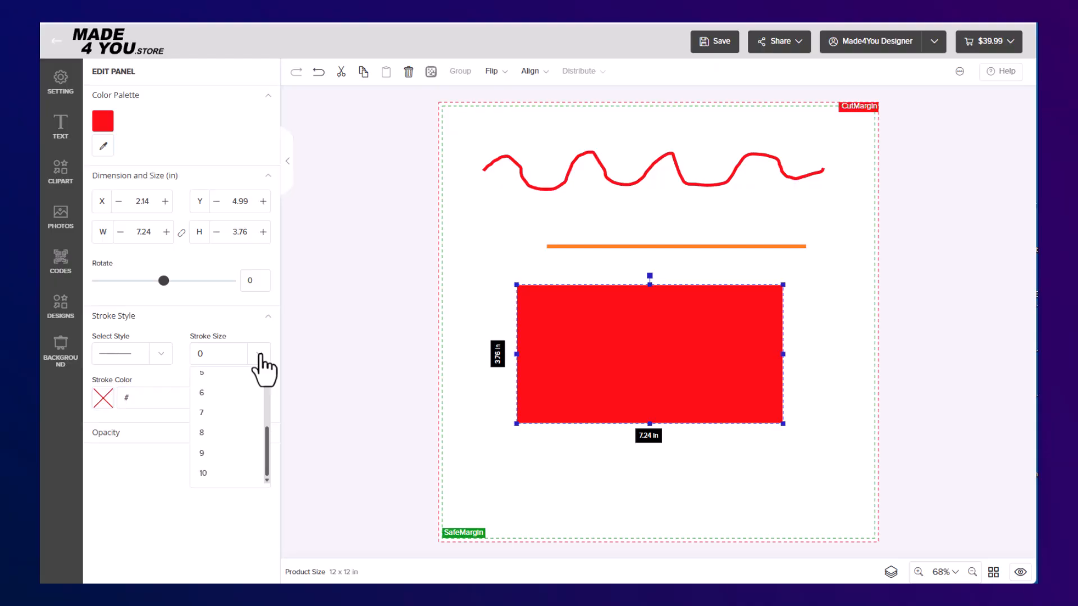
left_click(203, 474)
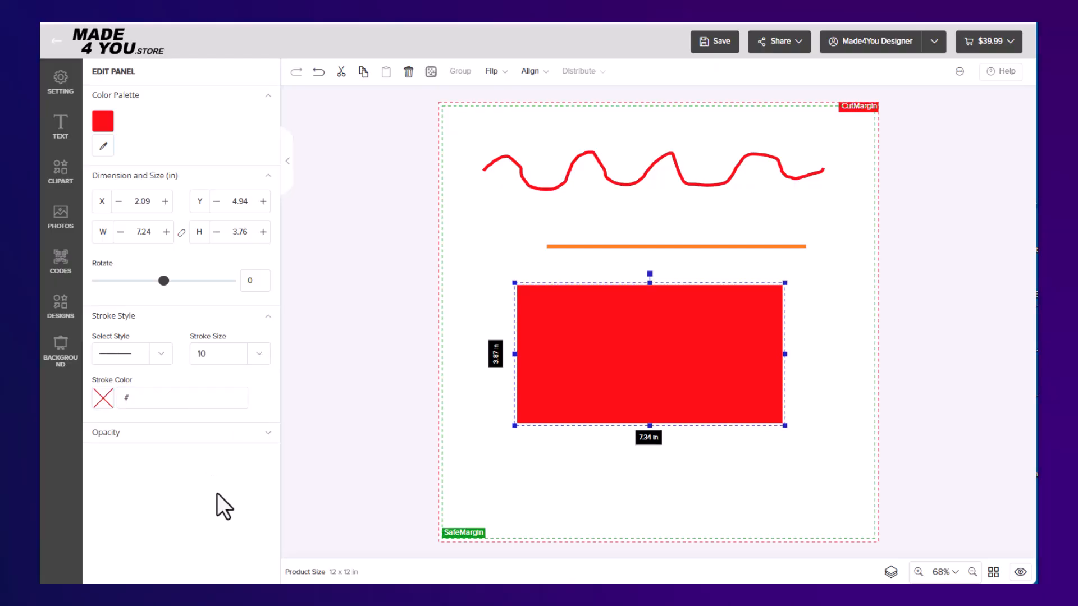
left_click(104, 399)
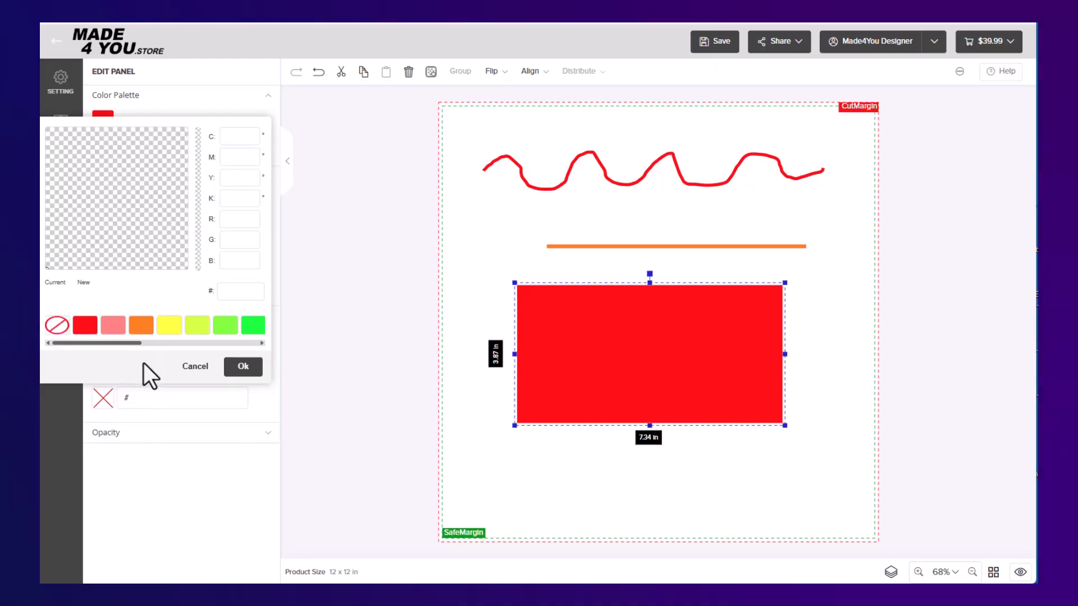
left_click_drag(130, 345, 264, 345)
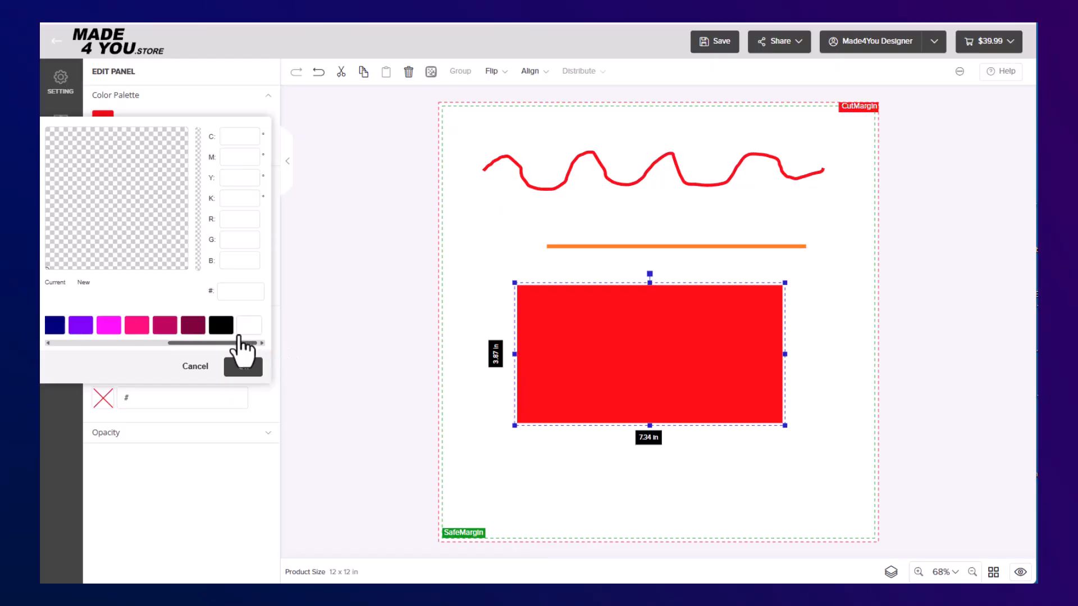
left_click(222, 327)
left_click(245, 368)
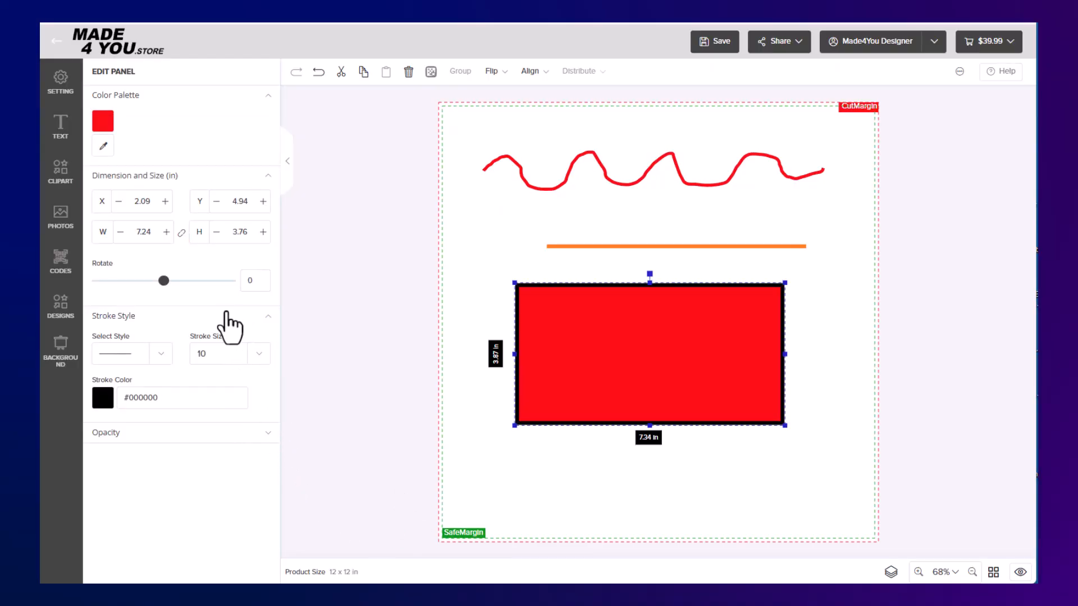
- Try rotating the red rectangle counter-clockwise, and reset its rotation to 0
left_click_drag(164, 281, 139, 282)
left_click_drag(249, 286, 264, 287)
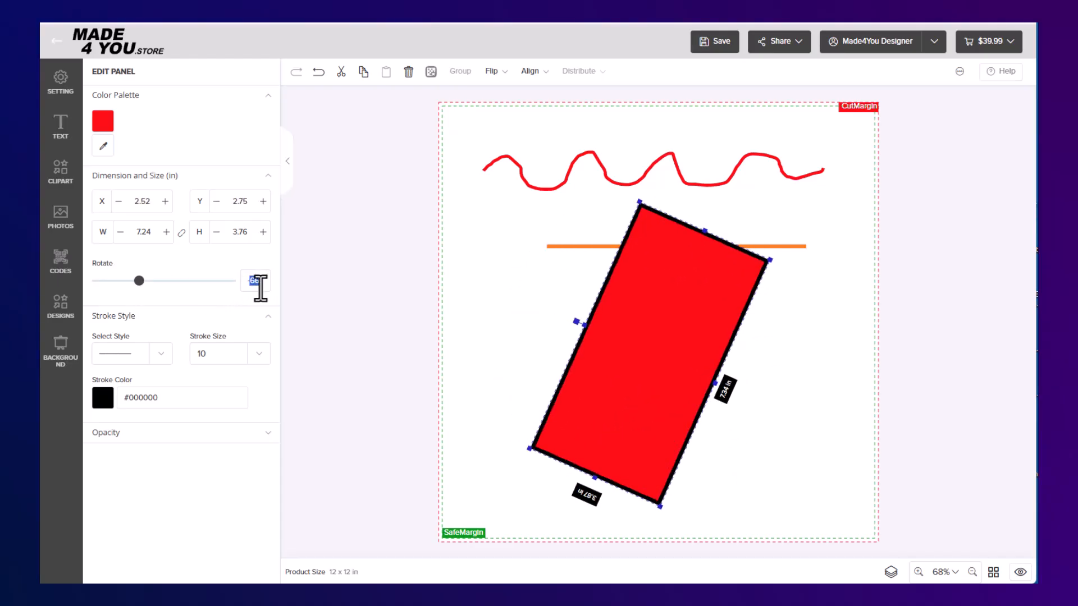
type("0")
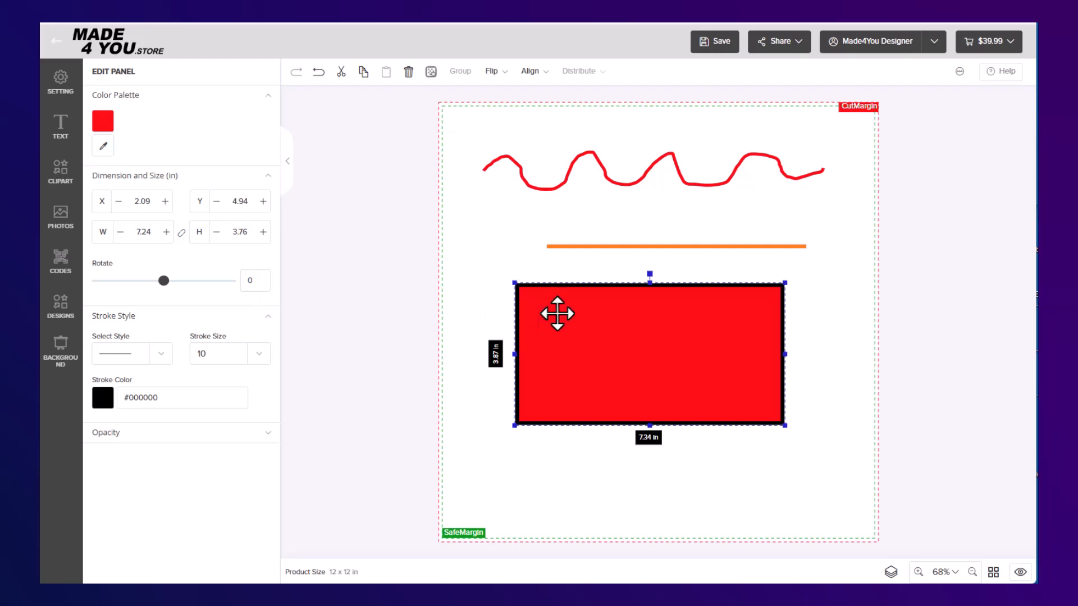
- Shrink the red rectangle to about 2.51 by 1.50 in and move it to the canvas's lower-left corner
left_click_drag(778, 418, 605, 354)
left_click_drag(547, 337, 506, 505)
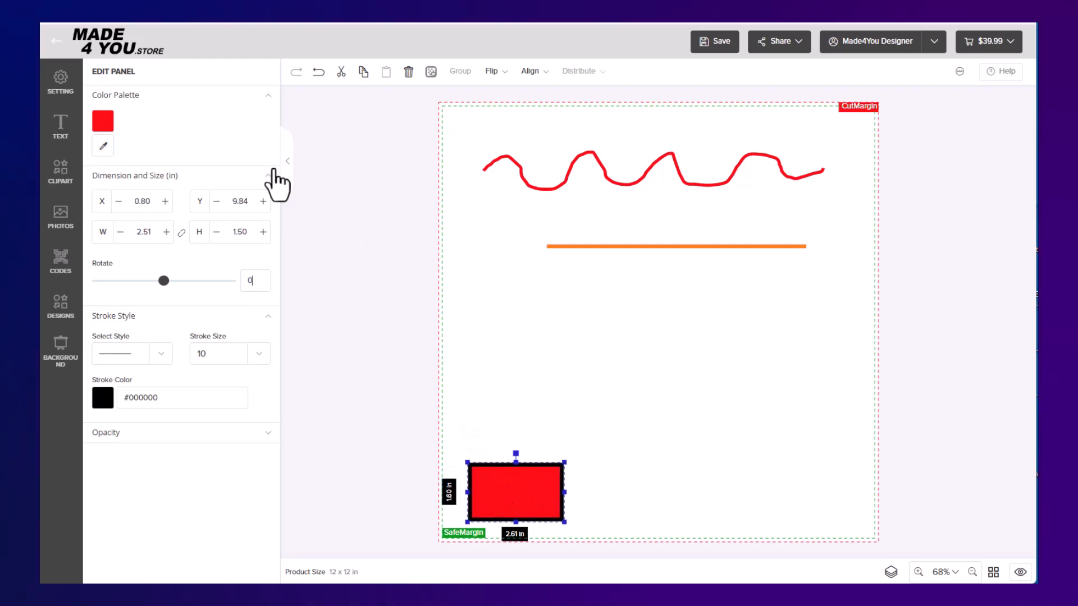
- Add a second rectangle, shrink it to about 4.68 by 2.51 in and place it just above the red rectangle
left_click(62, 173)
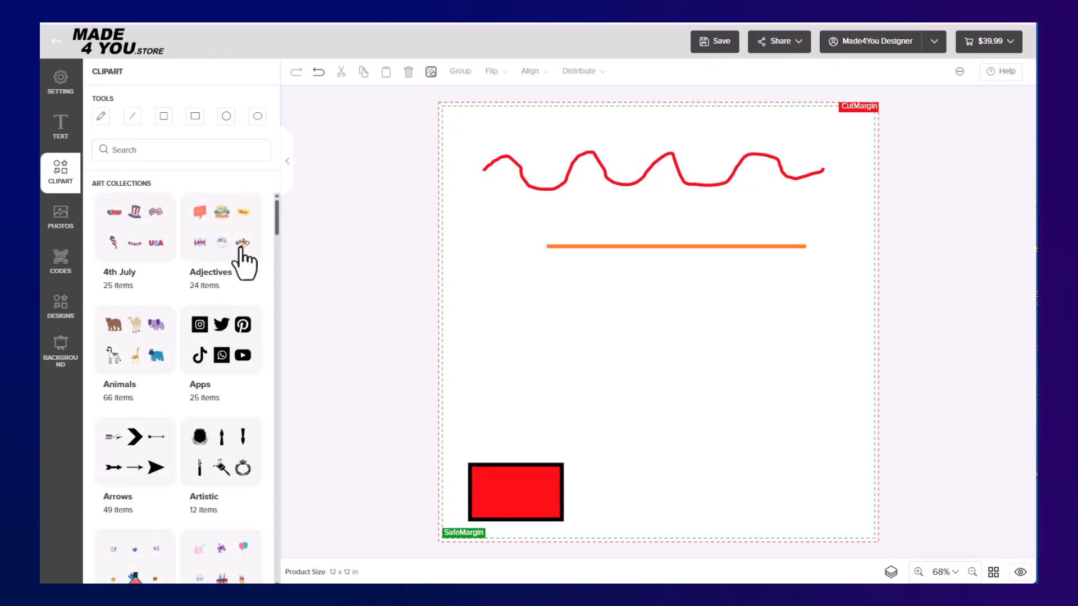
left_click(196, 118)
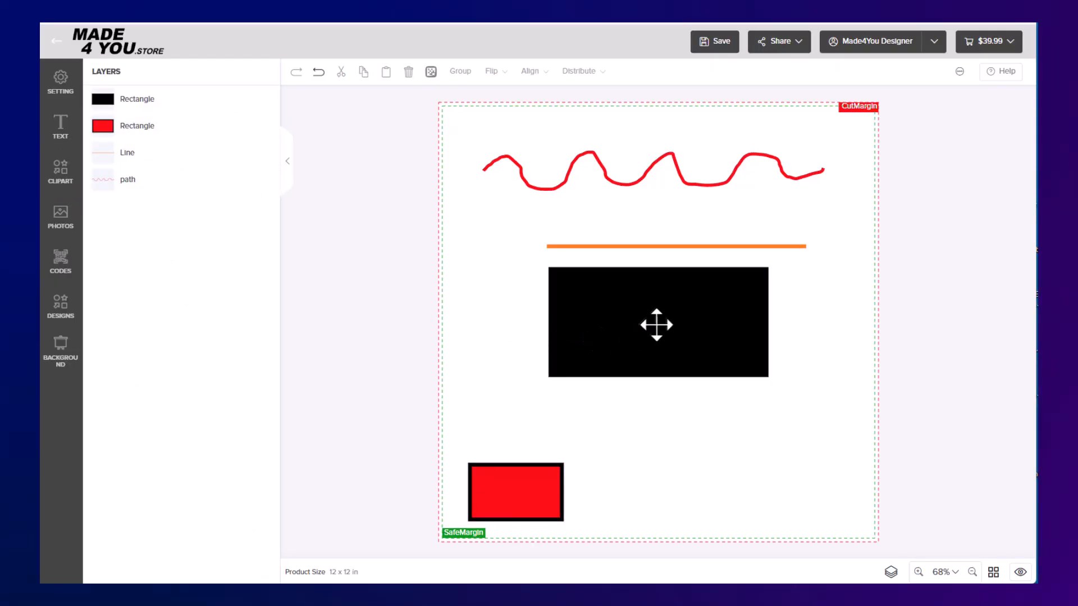
left_click_drag(654, 323, 587, 352)
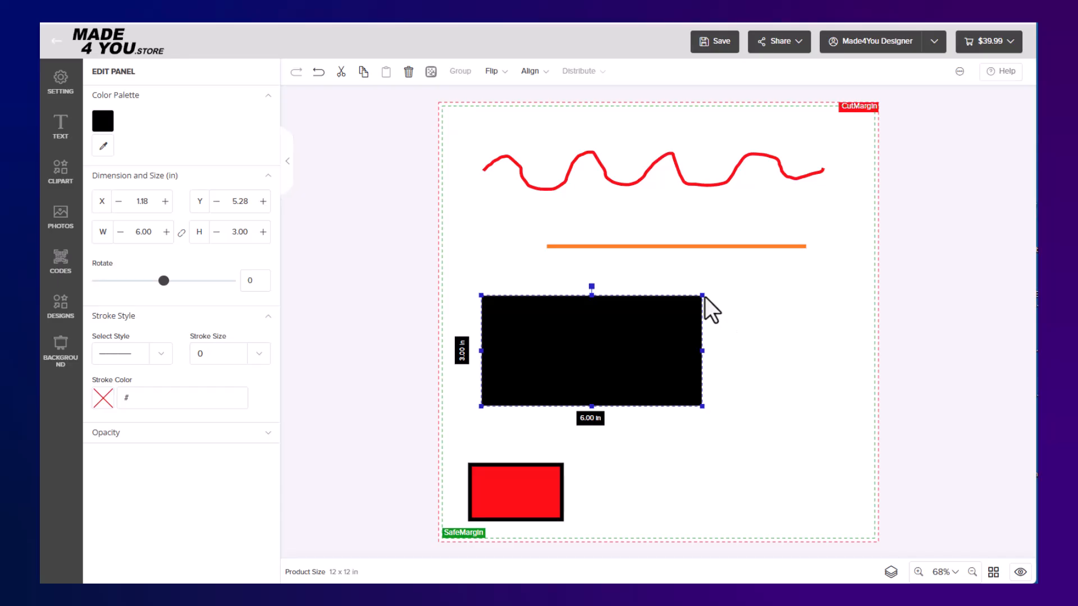
left_click_drag(703, 294, 601, 380)
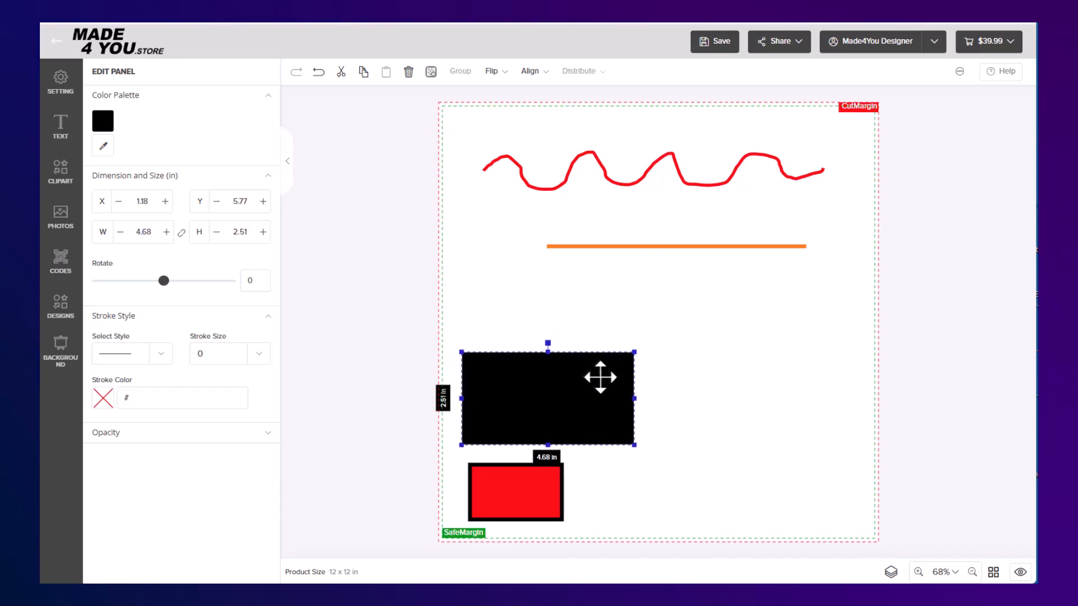
- Add a circle, shrink it to about 3.89 in across and place it beside the black rectangle
left_click(60, 171)
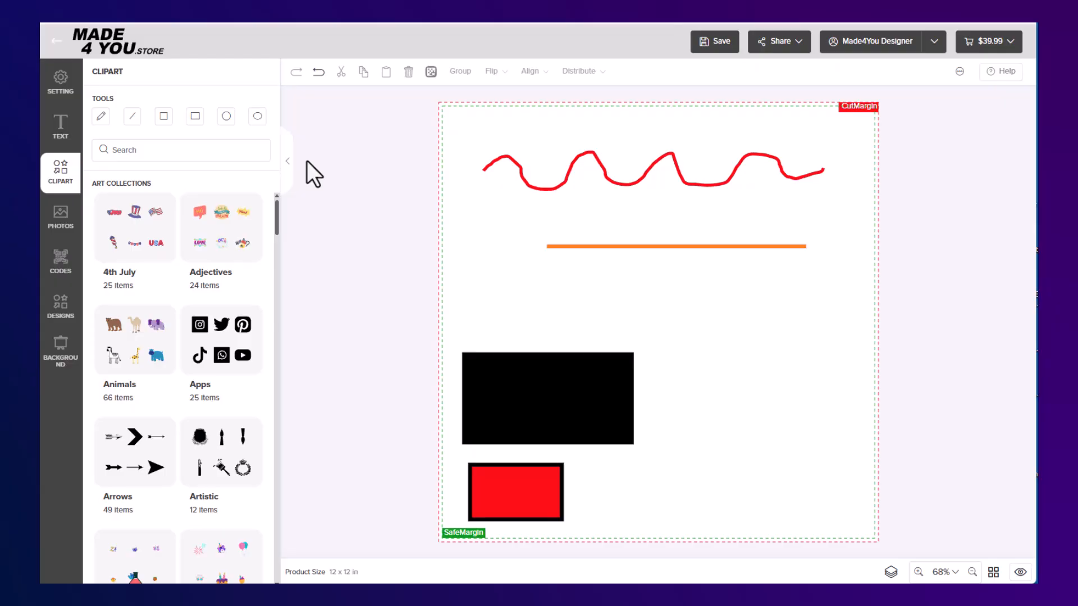
left_click(227, 117)
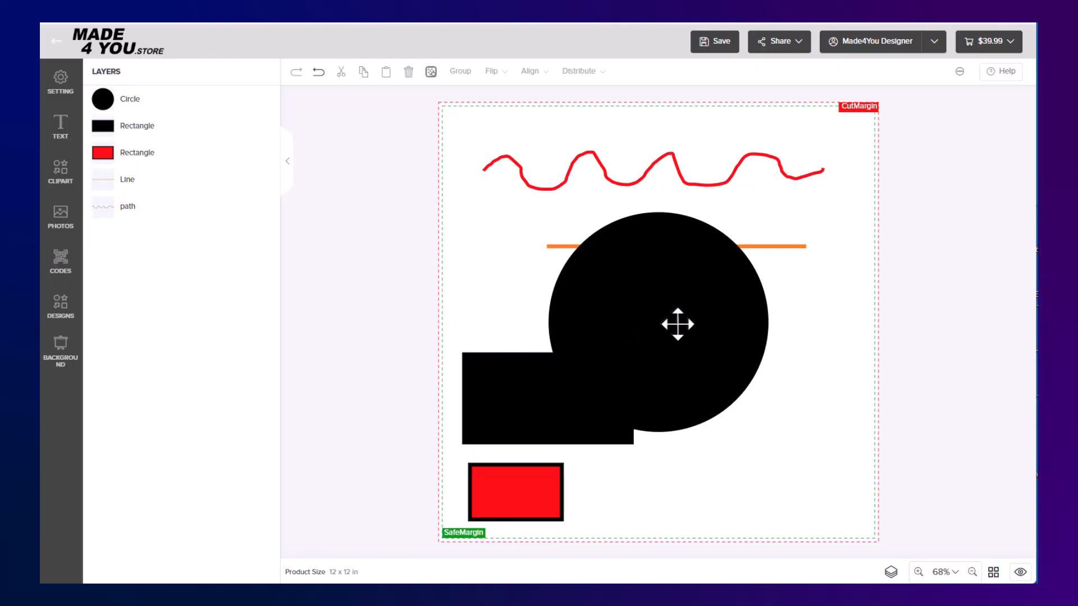
left_click(652, 311)
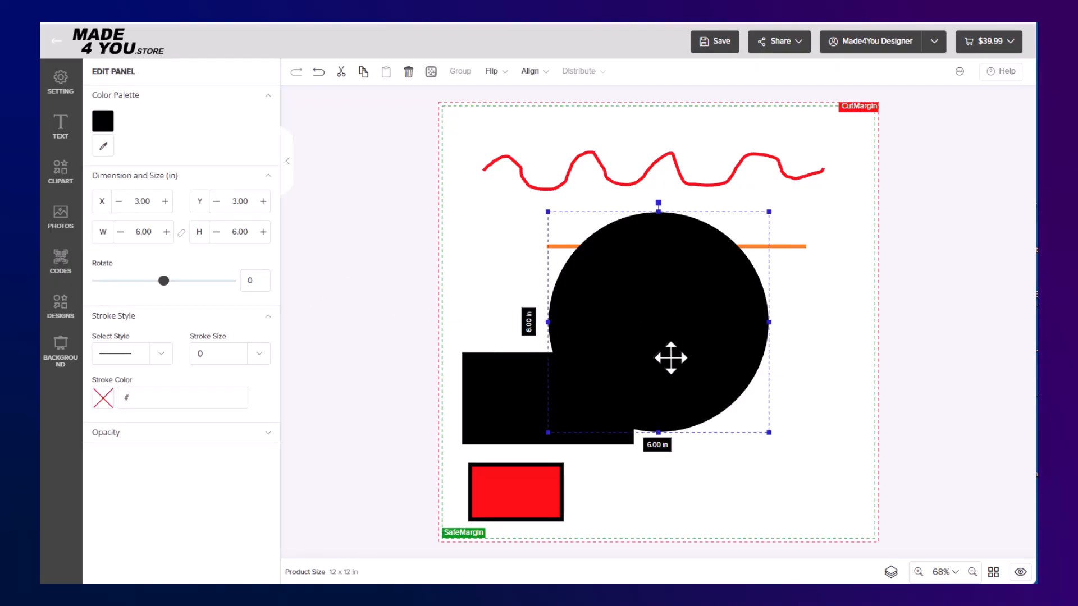
left_click_drag(642, 301, 678, 285)
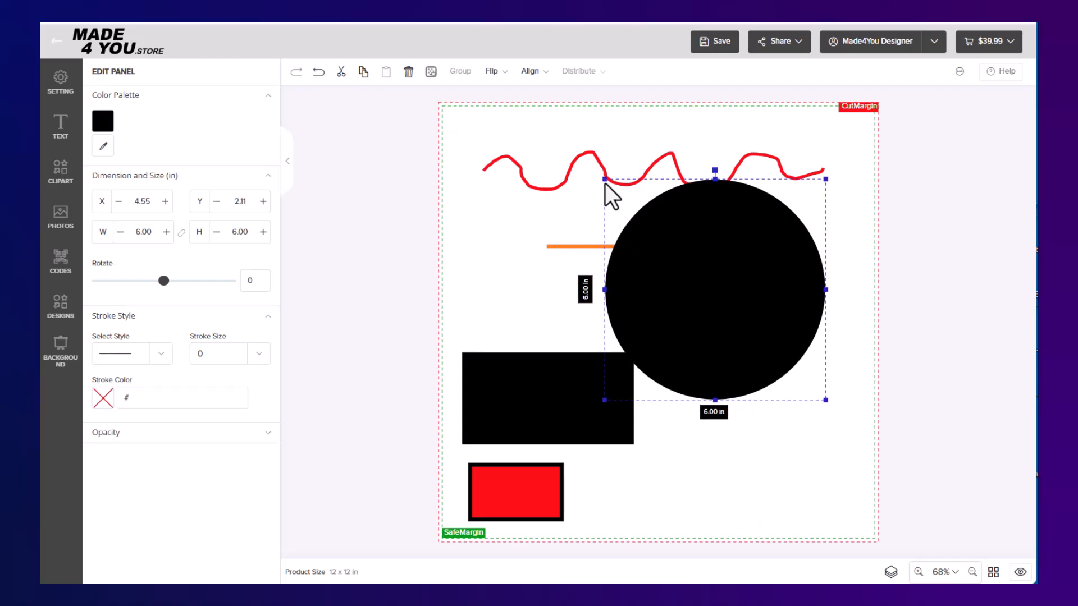
left_click_drag(605, 181, 713, 278)
left_click_drag(753, 323, 679, 449)
mouse_move(757, 444)
left_mouse_down()
mouse_move(753, 409)
mouse_move(771, 438)
left_mouse_up()
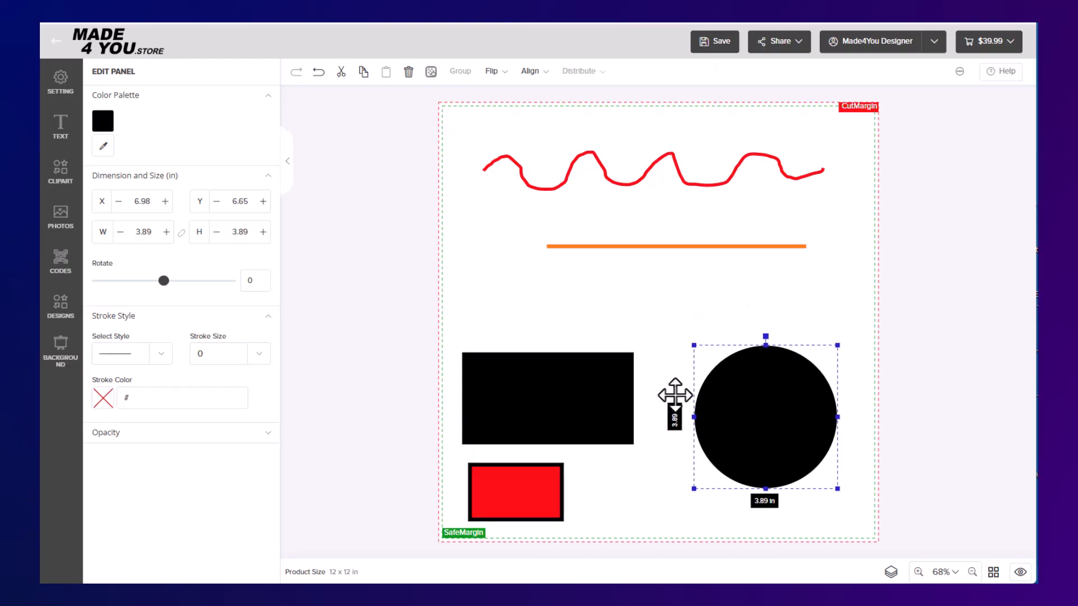
- Fill the circle with orange #FC7A00 and shrink it into the space beside the red rectangle
left_click(102, 121)
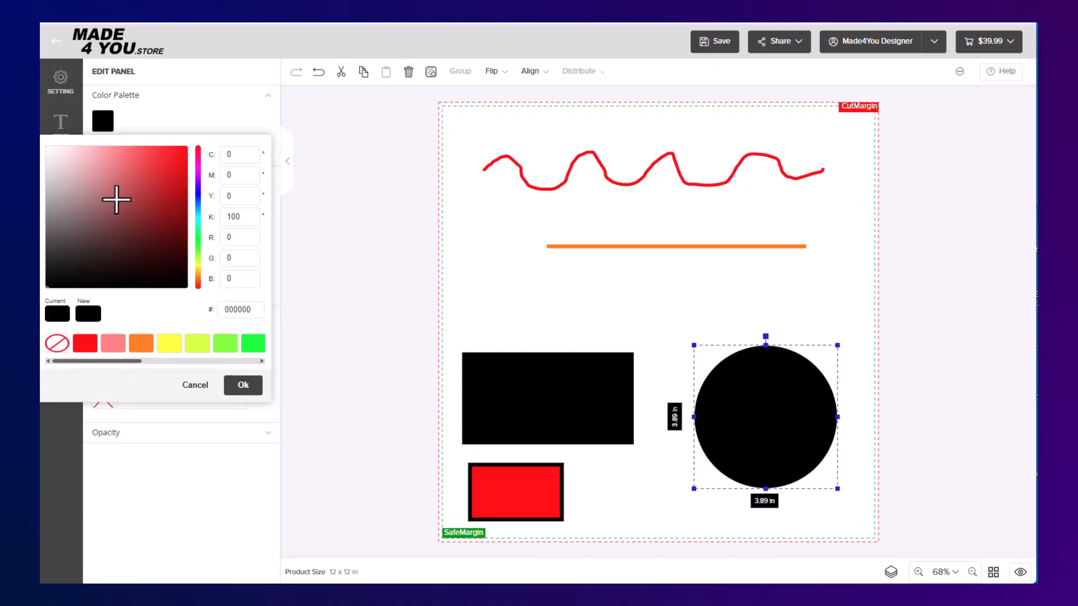
left_click(197, 276)
left_click(188, 147)
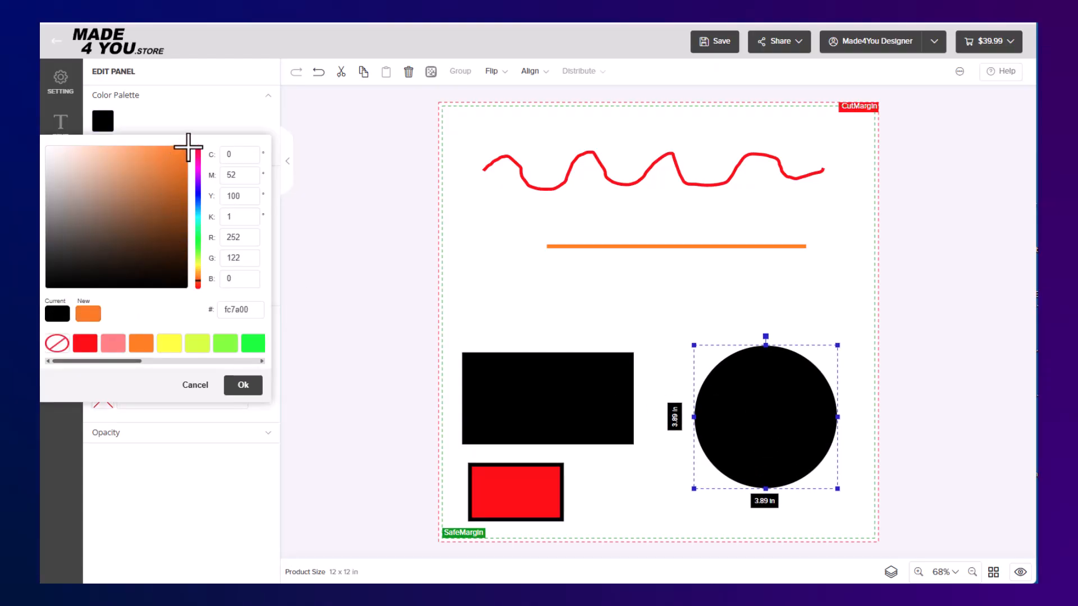
left_click(245, 387)
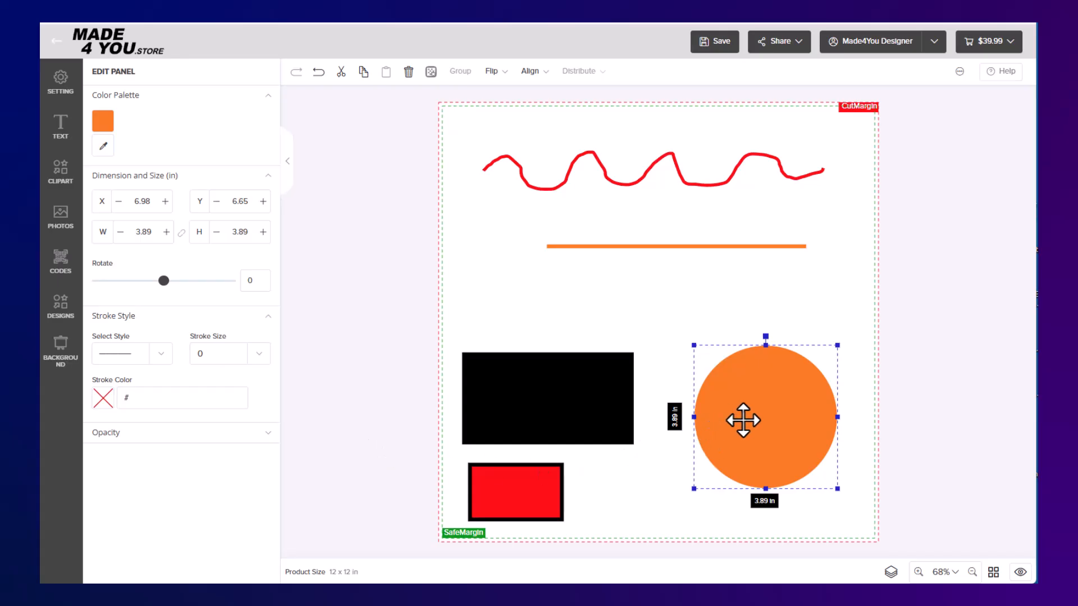
left_click_drag(743, 420, 709, 450)
left_click_drag(804, 373, 749, 433)
- Add an ellipse over the straight line, below the freehand line, and stretch it to about 8.28 by 3.69 in
left_click(56, 170)
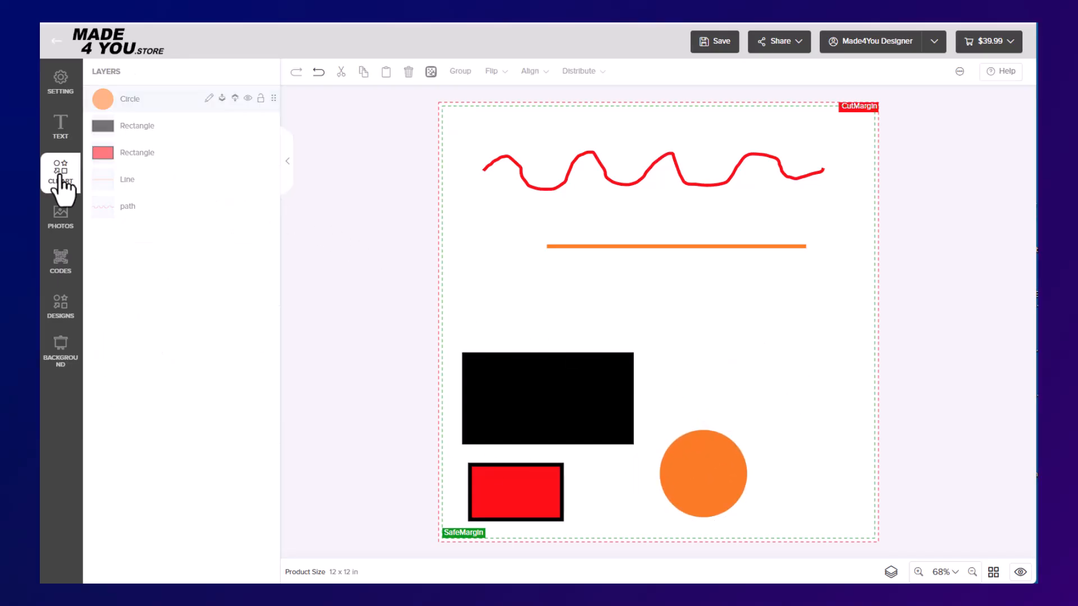
left_click(256, 116)
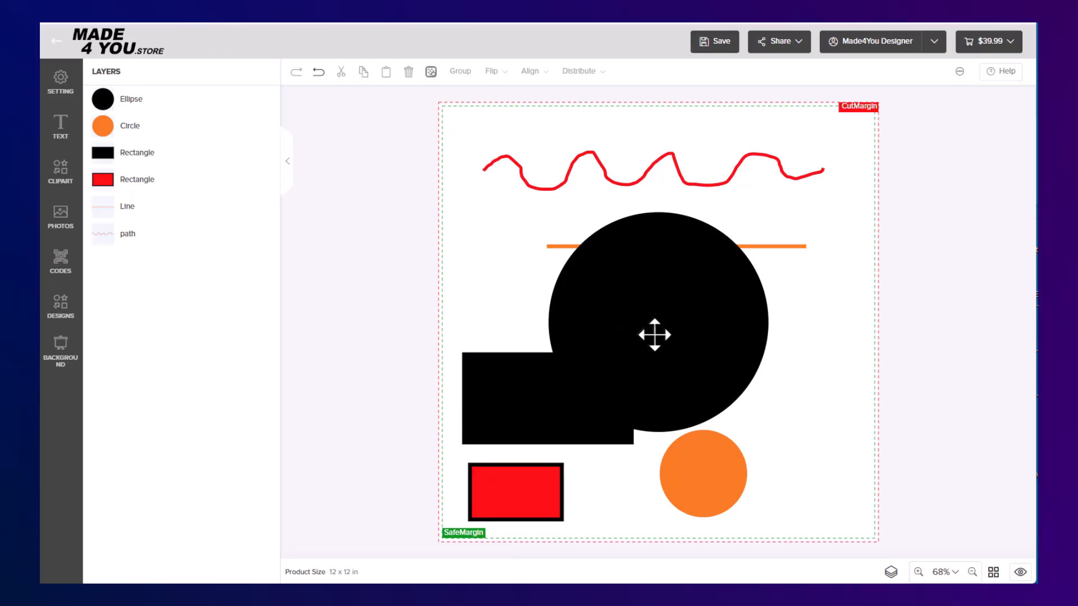
left_click(633, 306)
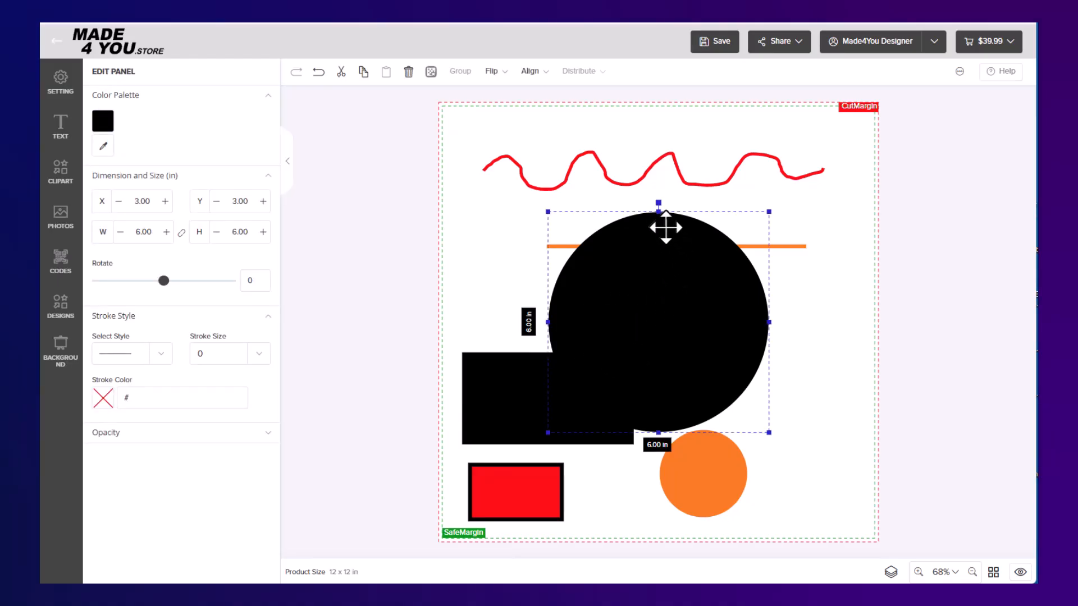
left_click_drag(657, 213, 661, 295)
left_click_drag(698, 344, 746, 248)
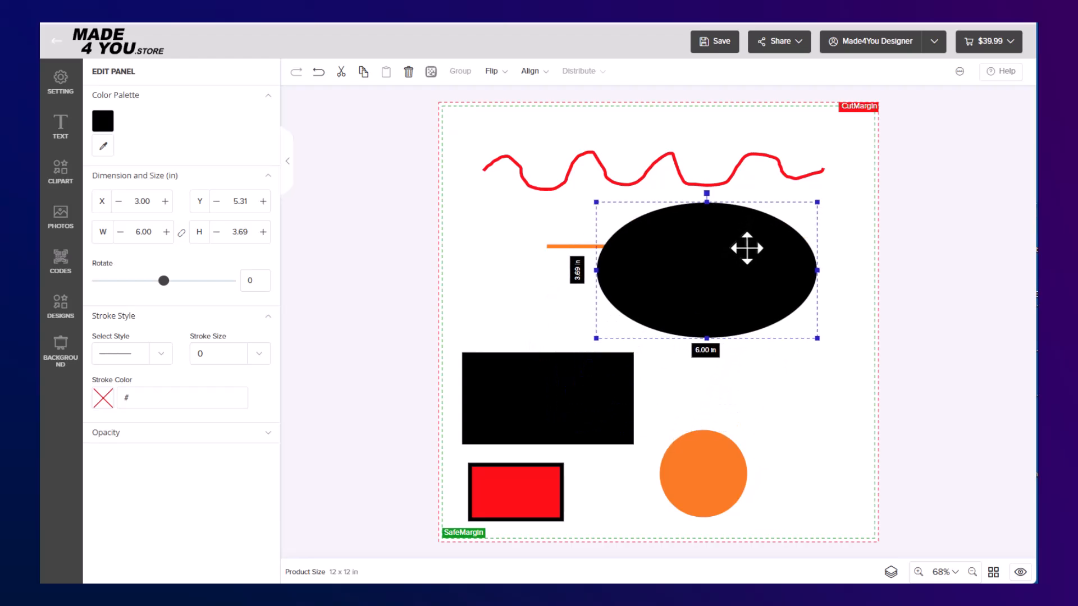
left_click_drag(595, 271, 513, 272)
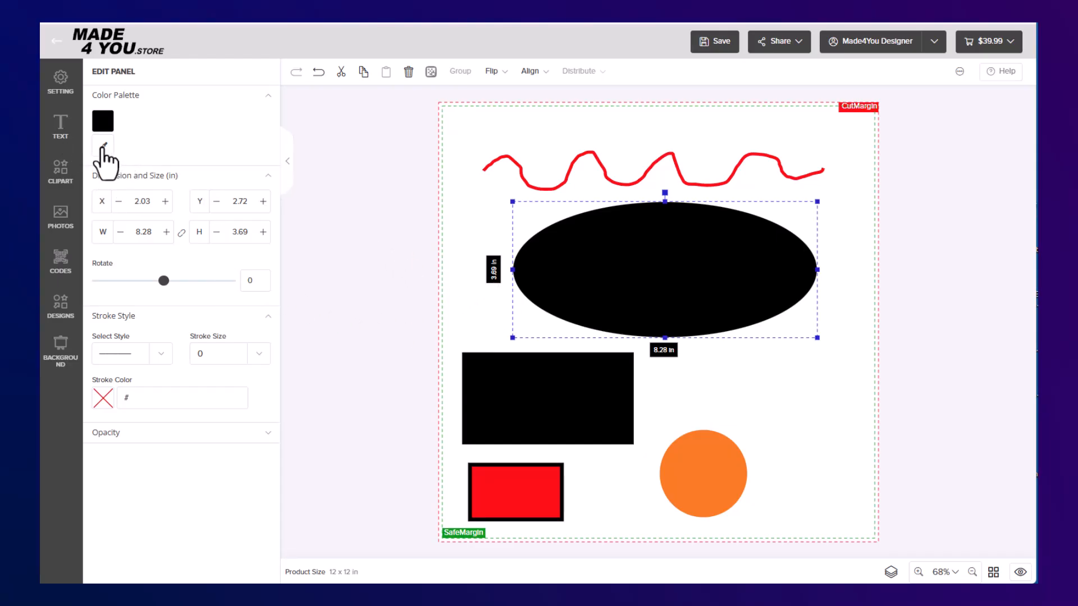
- Recolor the ellipse with the orange sampled from the design, and shrink it to about 4.97 by 2.35 in above the circle
left_click(103, 146)
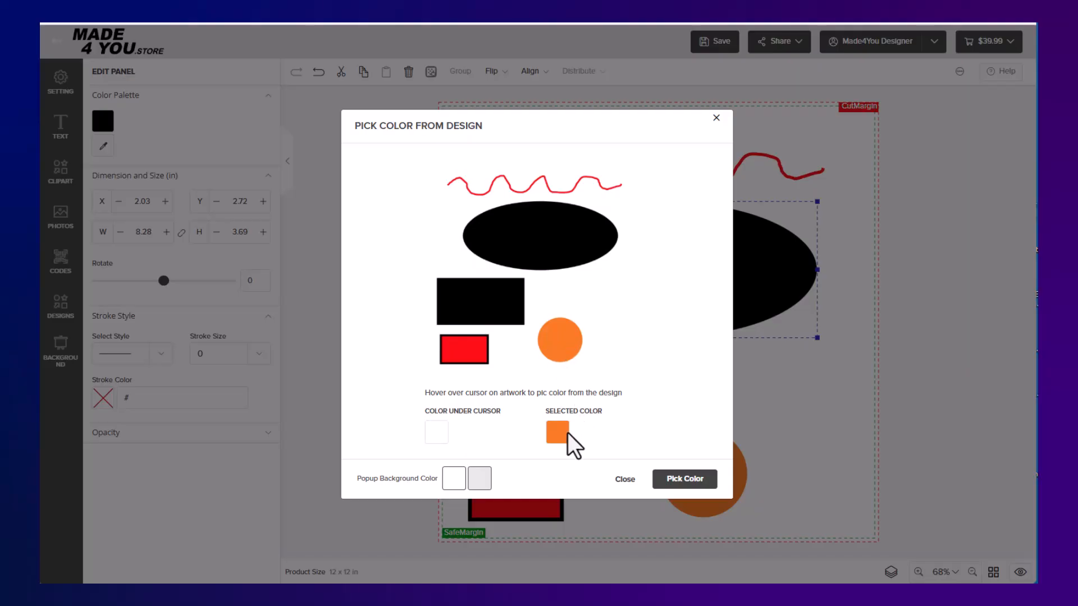
left_click(685, 478)
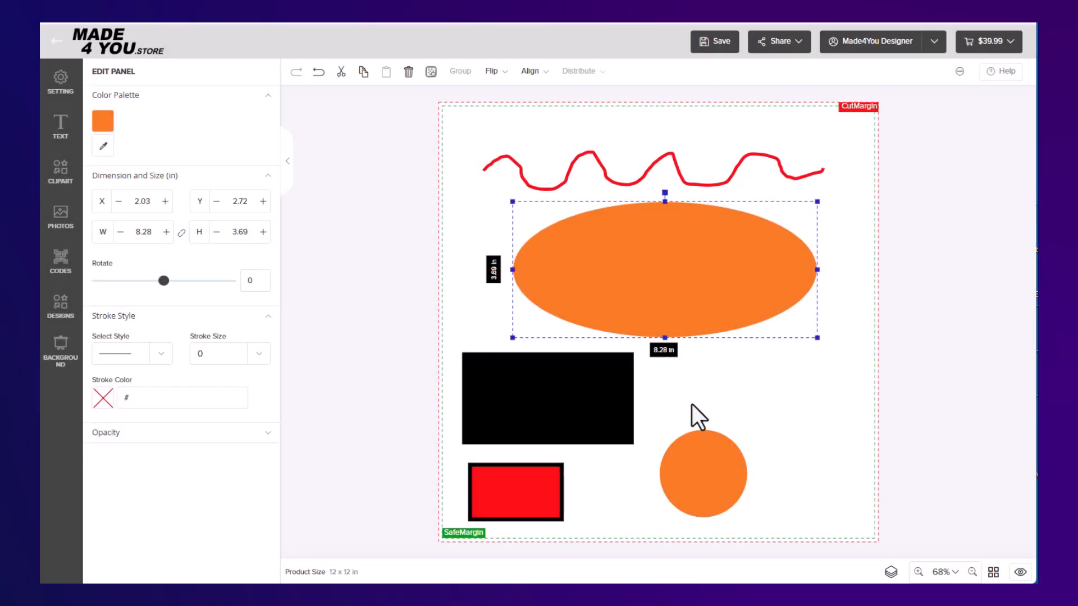
left_click_drag(815, 340, 697, 289)
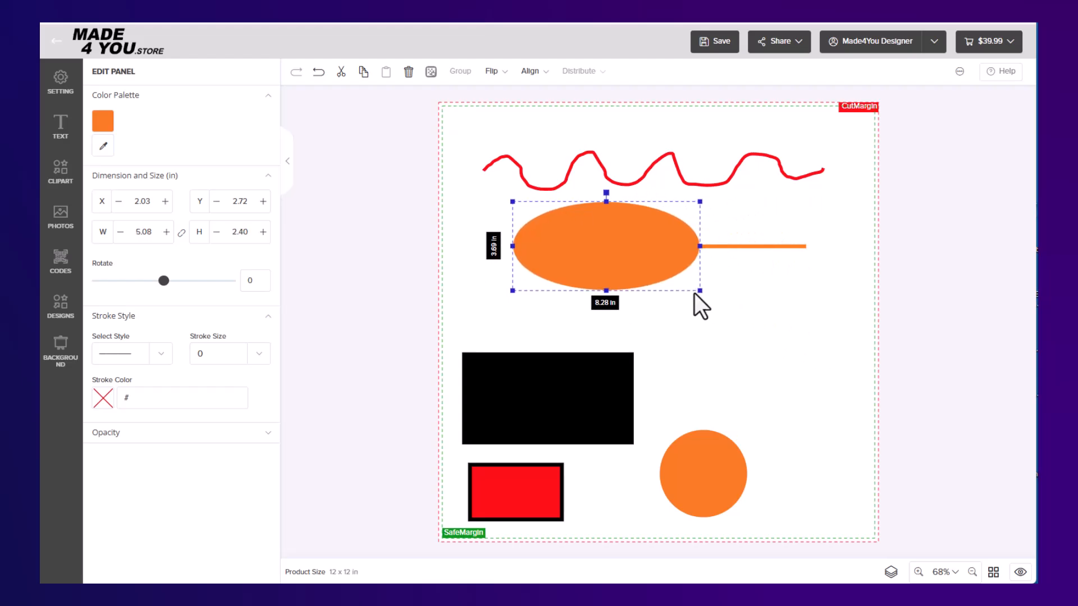
left_click_drag(621, 258, 751, 343)
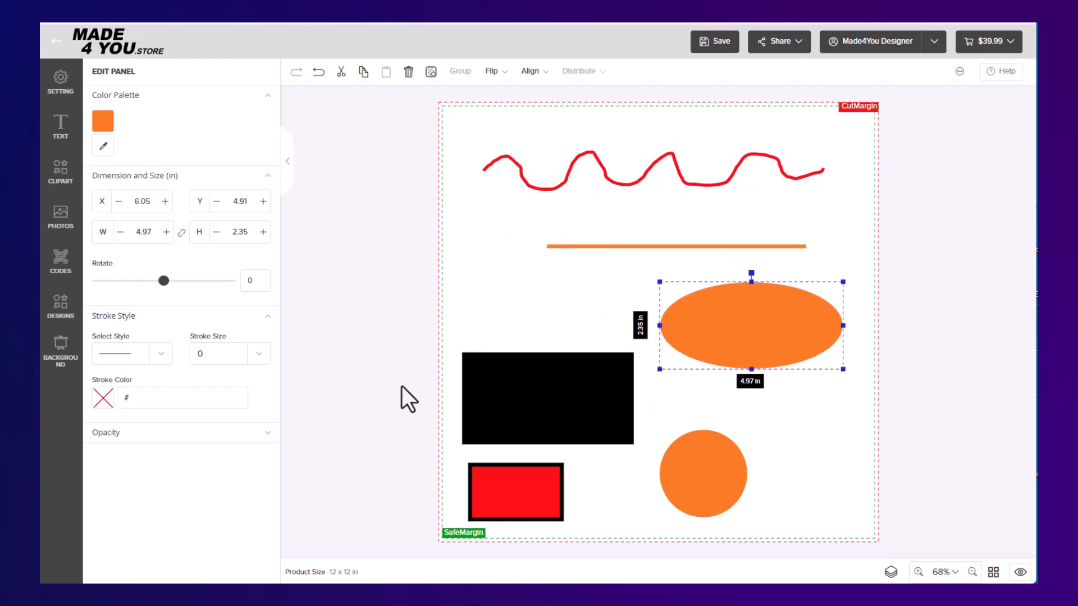